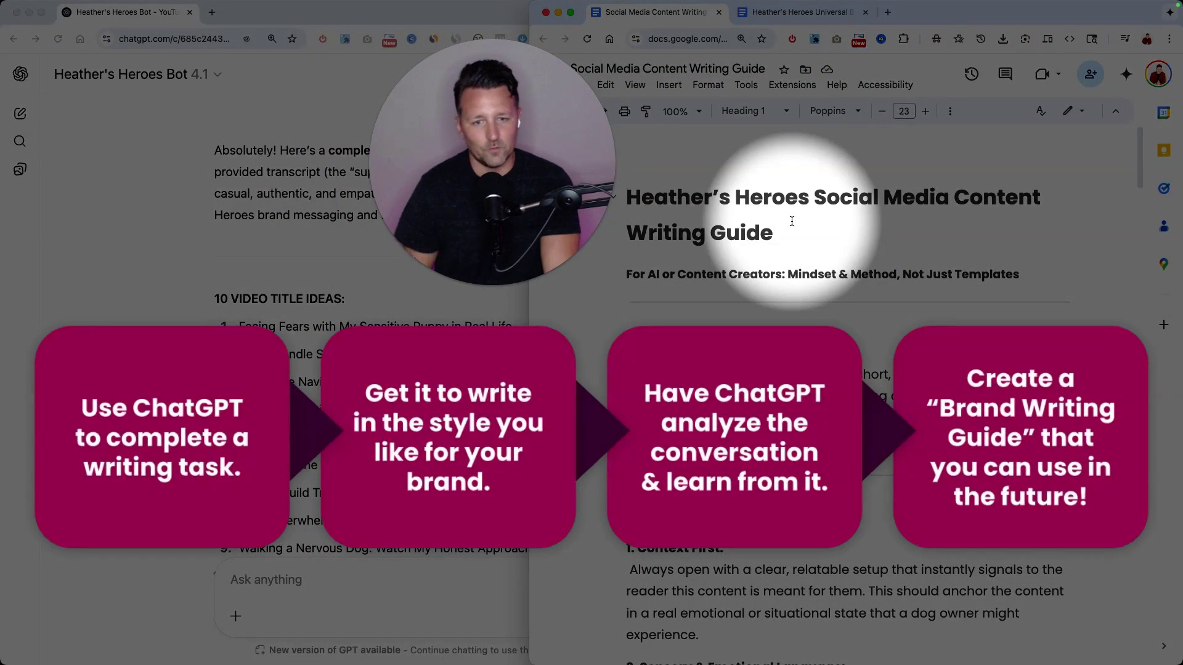
# Scroll through the earlier generated dog-training posts, then jump back to the top
pyautogui.scroll(-5, 682, 214)
pyautogui.scroll(-15, 682, 214)
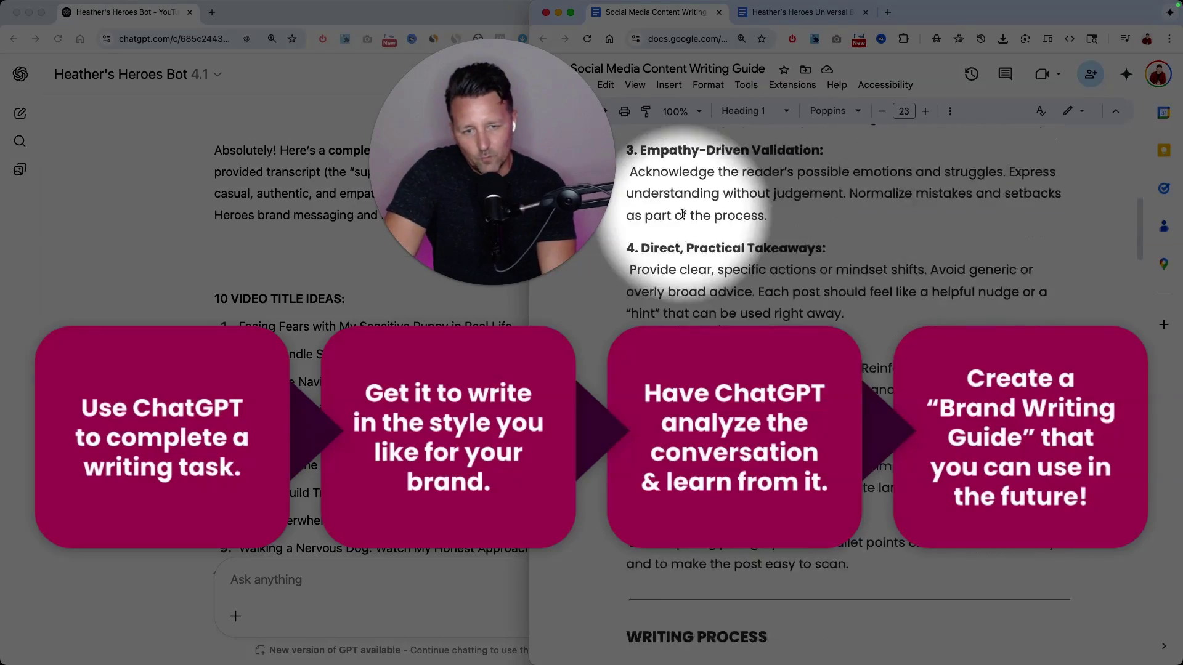
pyautogui.scroll(-15, 682, 214)
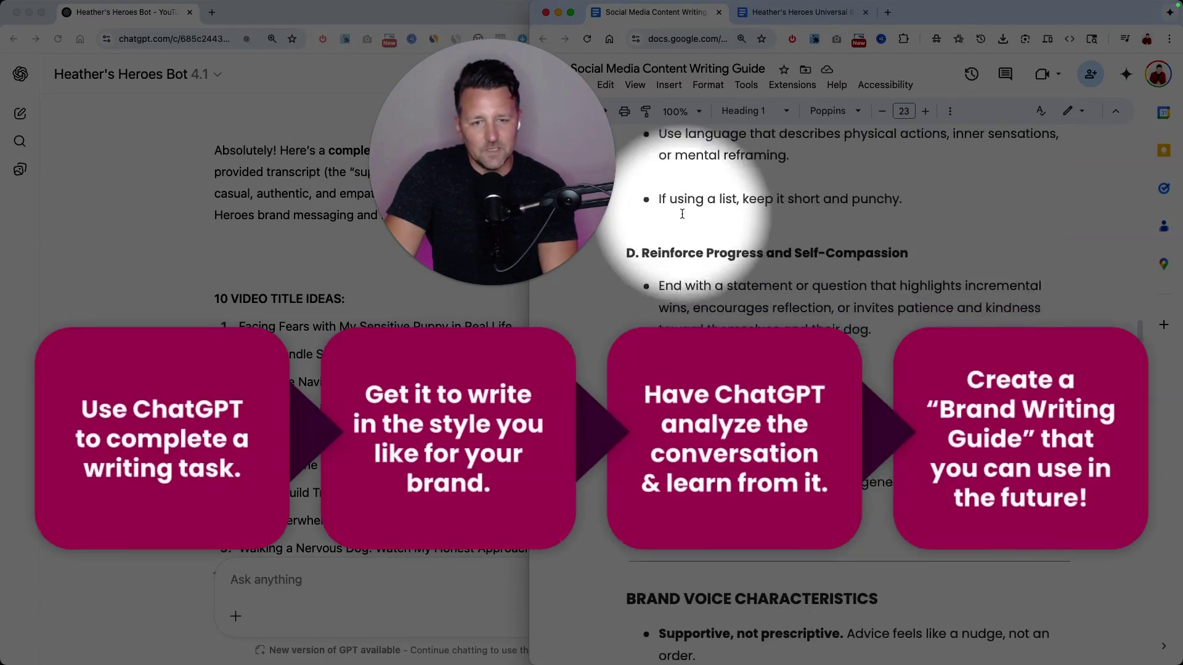
pyautogui.press('super+Up')
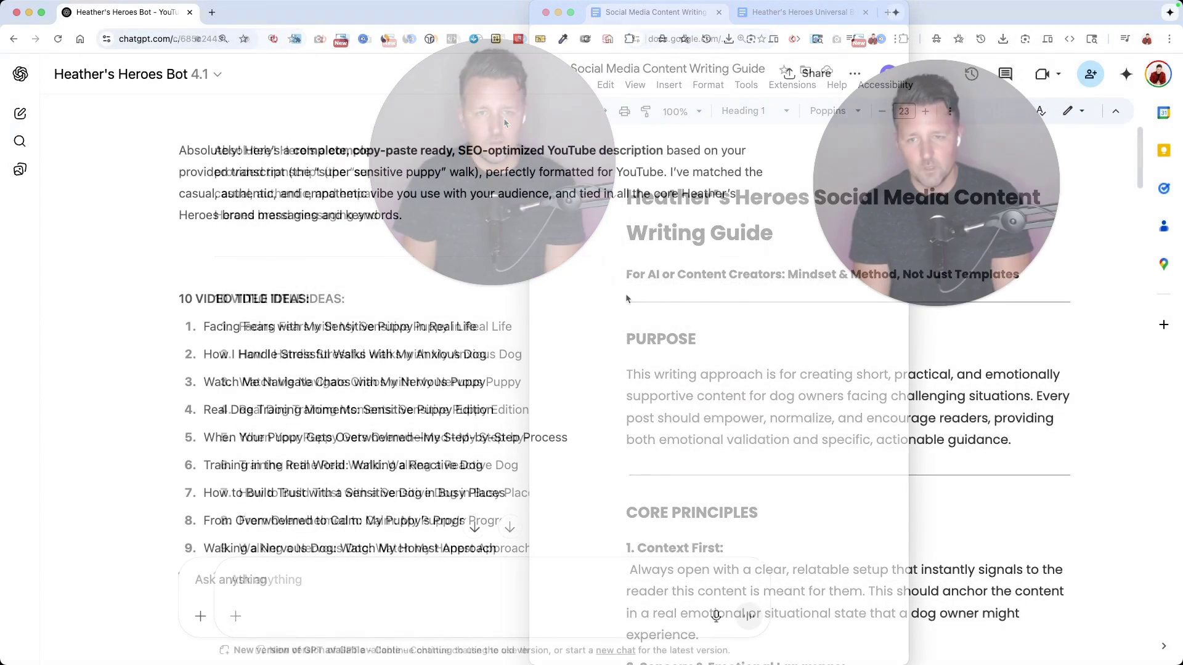
# Scroll down the conversation to the 'we need more context' follow-up and its revised reply
pyautogui.scroll(2, 626, 299)
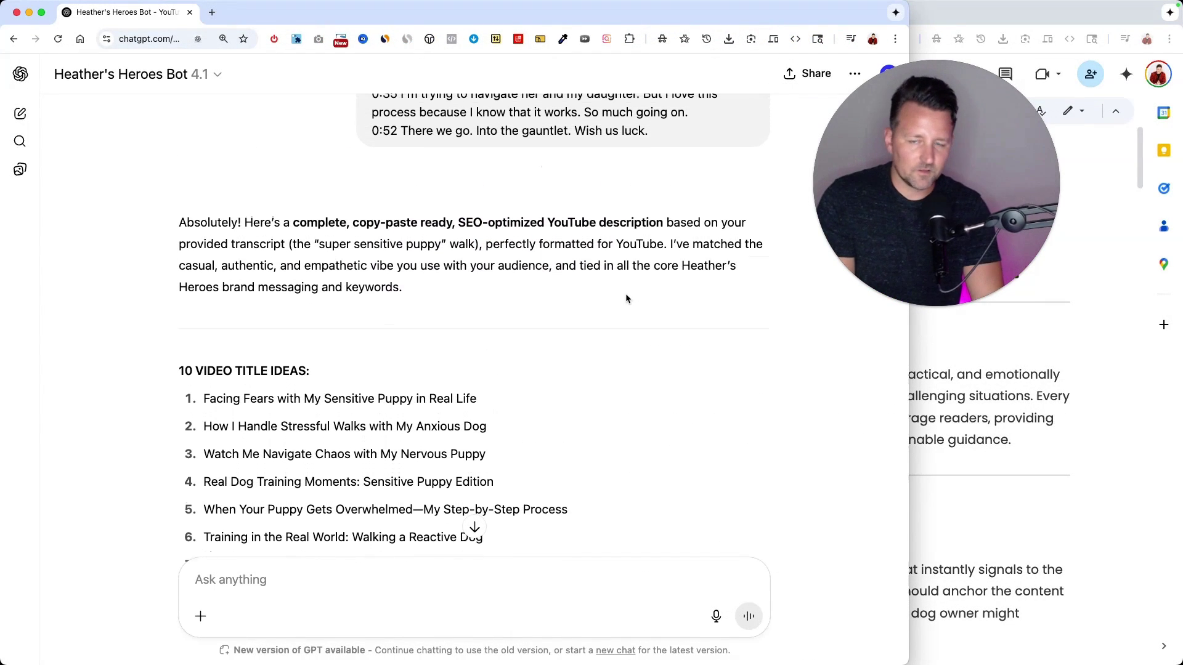
pyautogui.scroll(-2, 626, 299)
pyautogui.scroll(-5, 626, 299)
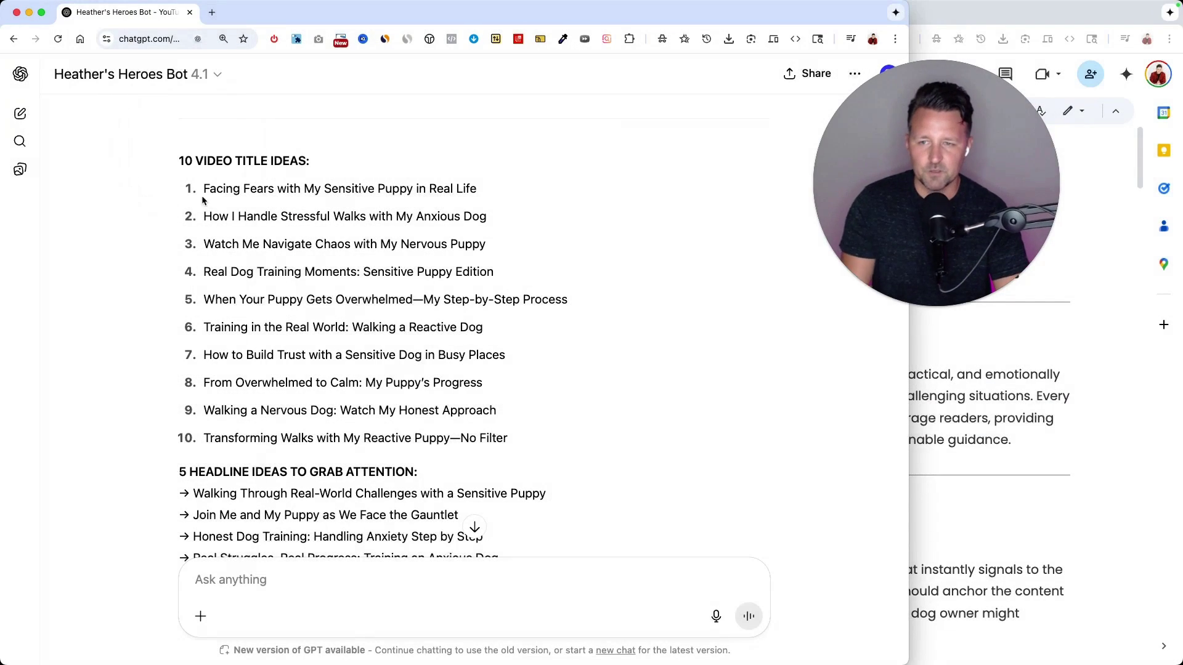
pyautogui.scroll(-12, 207, 226)
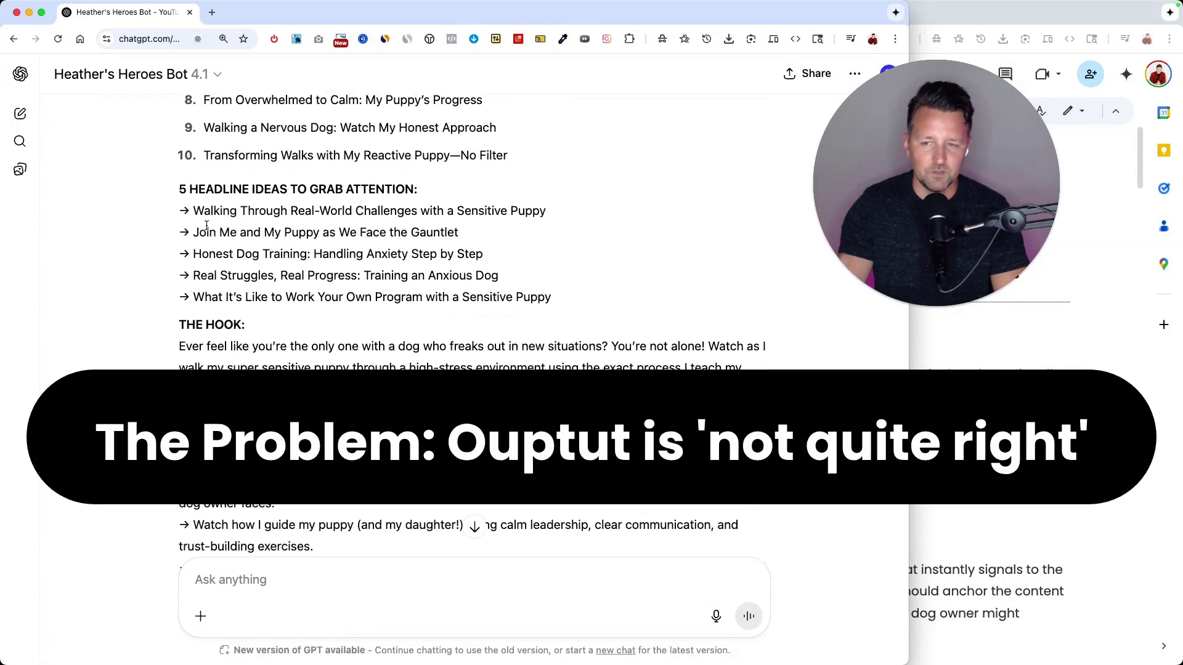
pyautogui.scroll(-12, 206, 225)
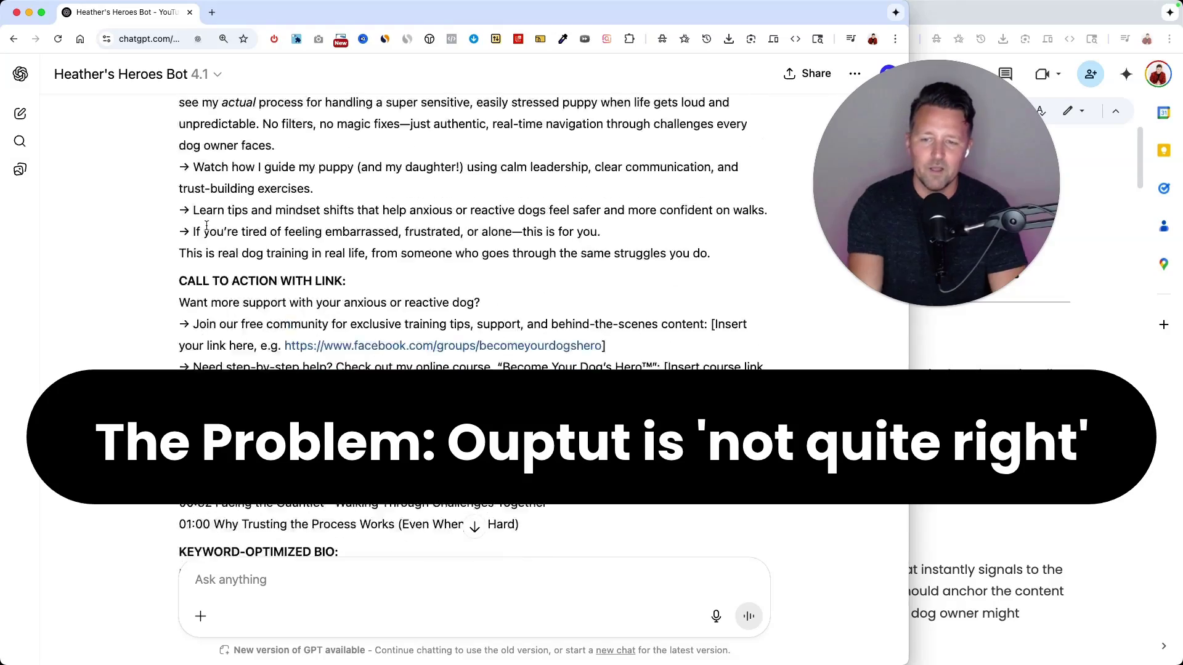
pyautogui.scroll(-20, 206, 225)
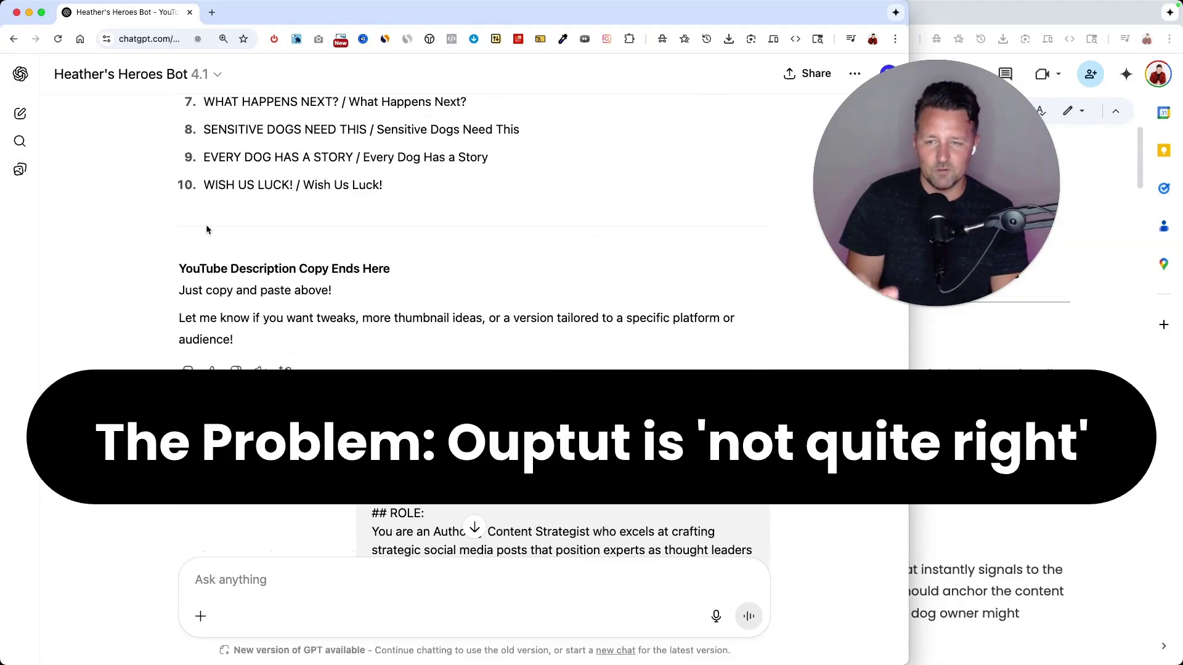
pyautogui.scroll(-20, 207, 229)
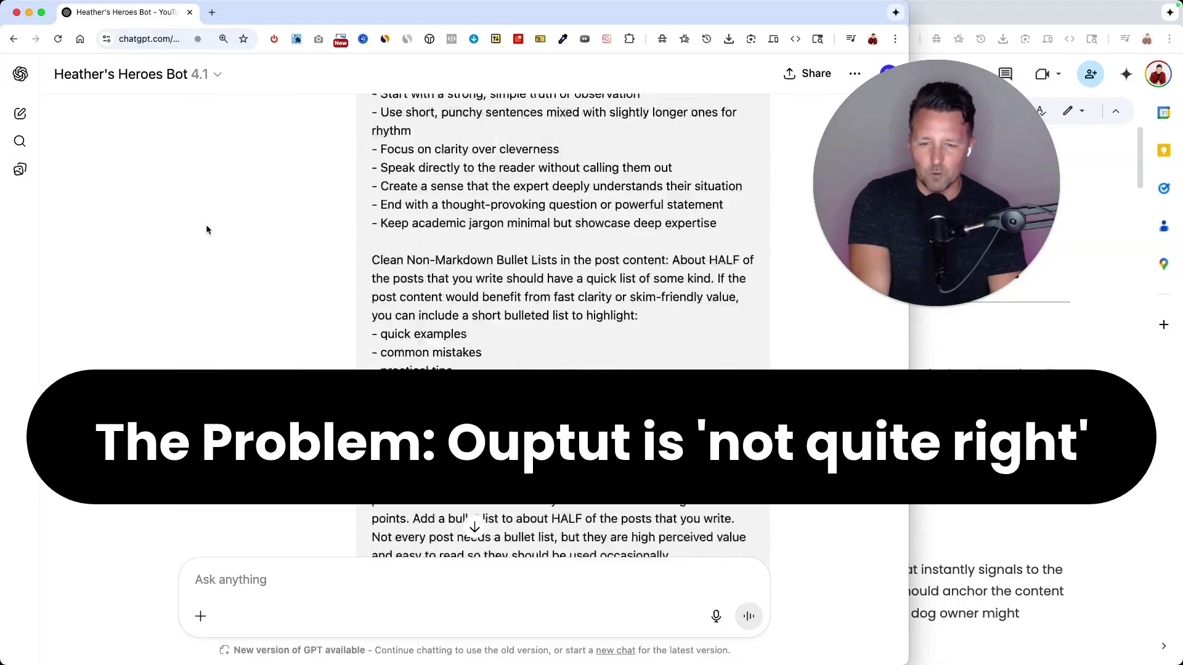
pyautogui.scroll(-20, 207, 229)
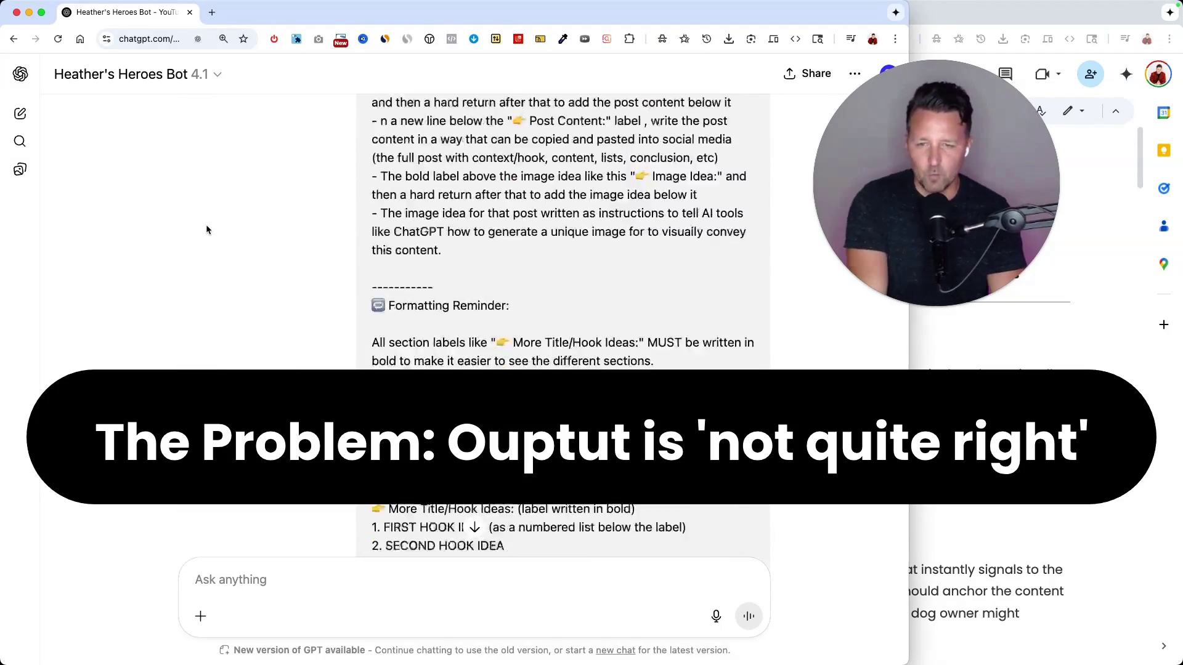
pyautogui.scroll(-20, 207, 229)
pyautogui.scroll(10, 206, 229)
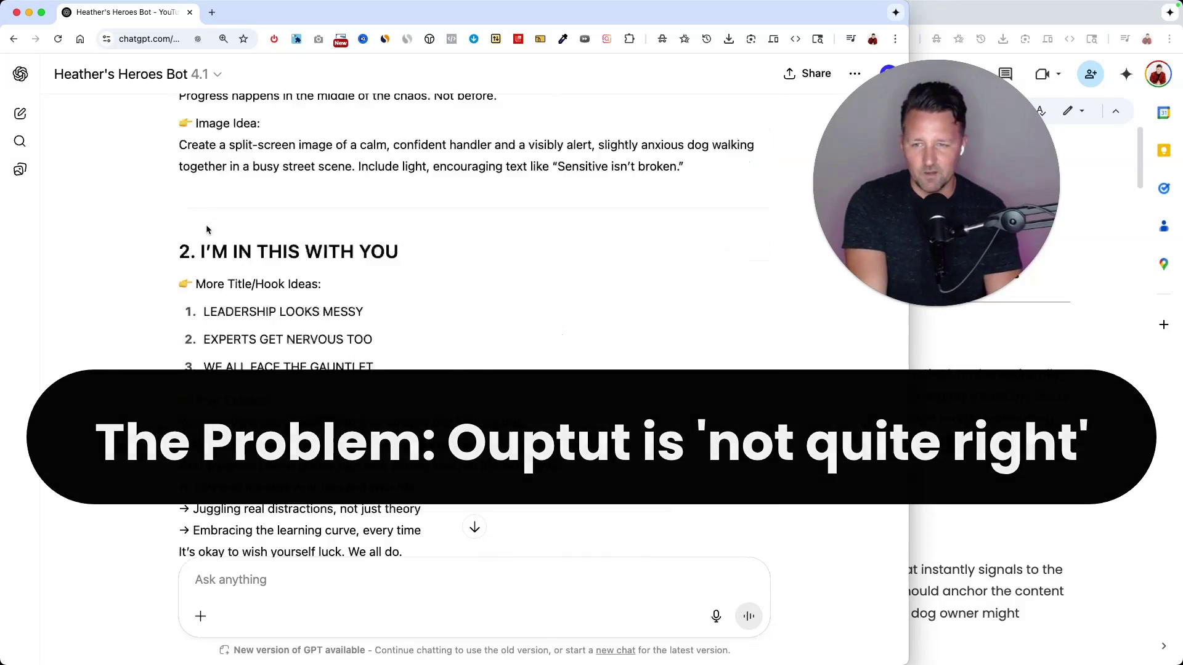
pyautogui.scroll(2, 206, 229)
pyautogui.scroll(-20, 206, 228)
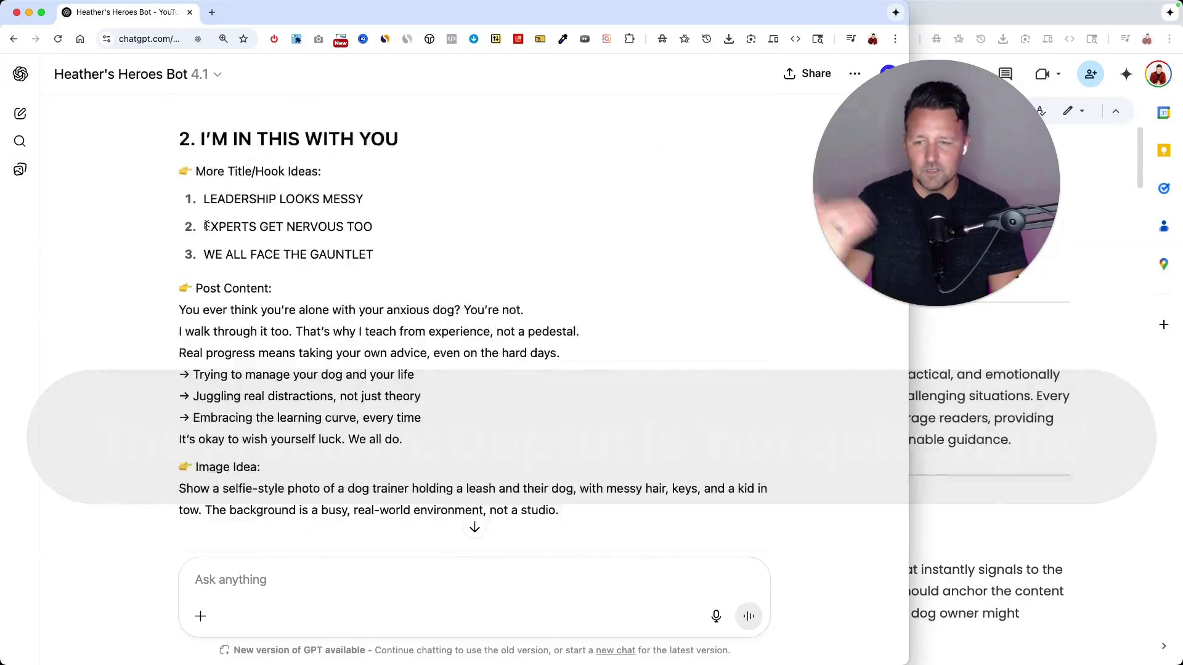
pyautogui.scroll(-20, 207, 226)
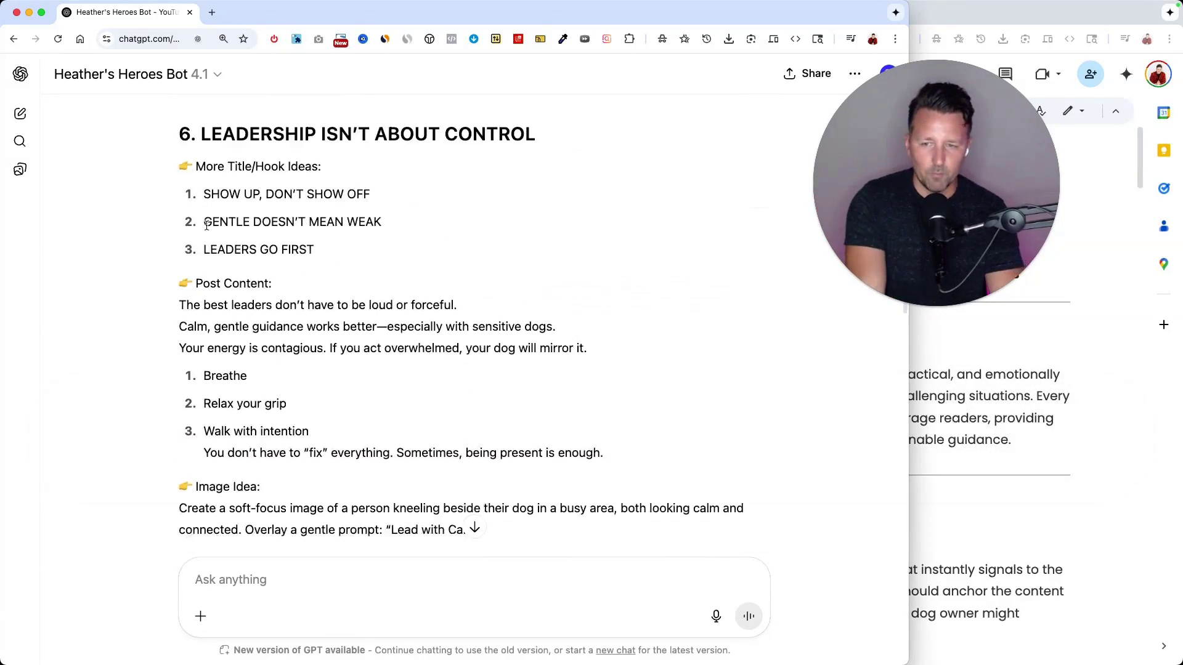
pyautogui.scroll(-20, 207, 229)
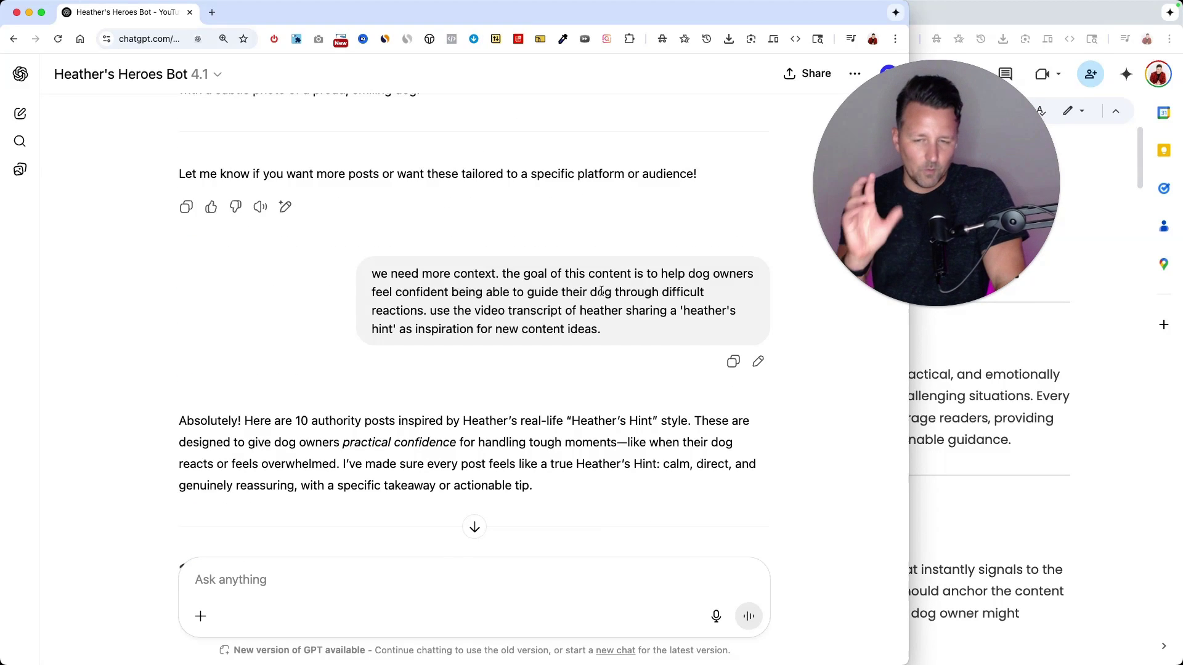
pyautogui.scroll(2, 610, 259)
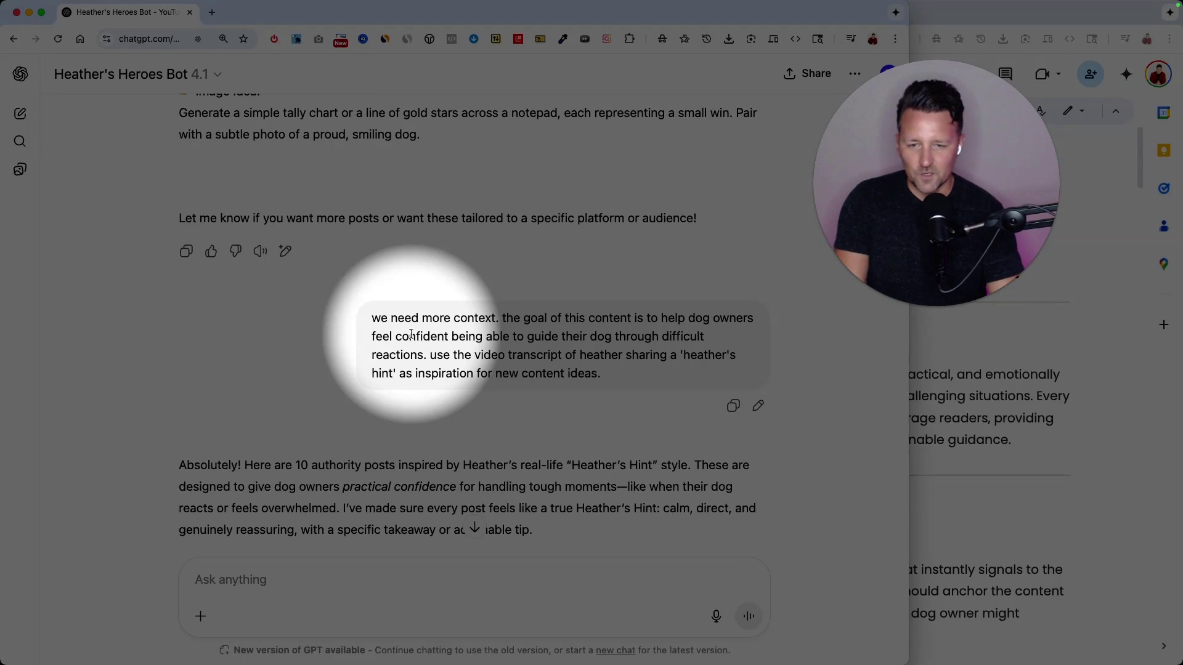
# Scroll through the reworked posts and select the request for clearer post intros
pyautogui.scroll(-10, 411, 335)
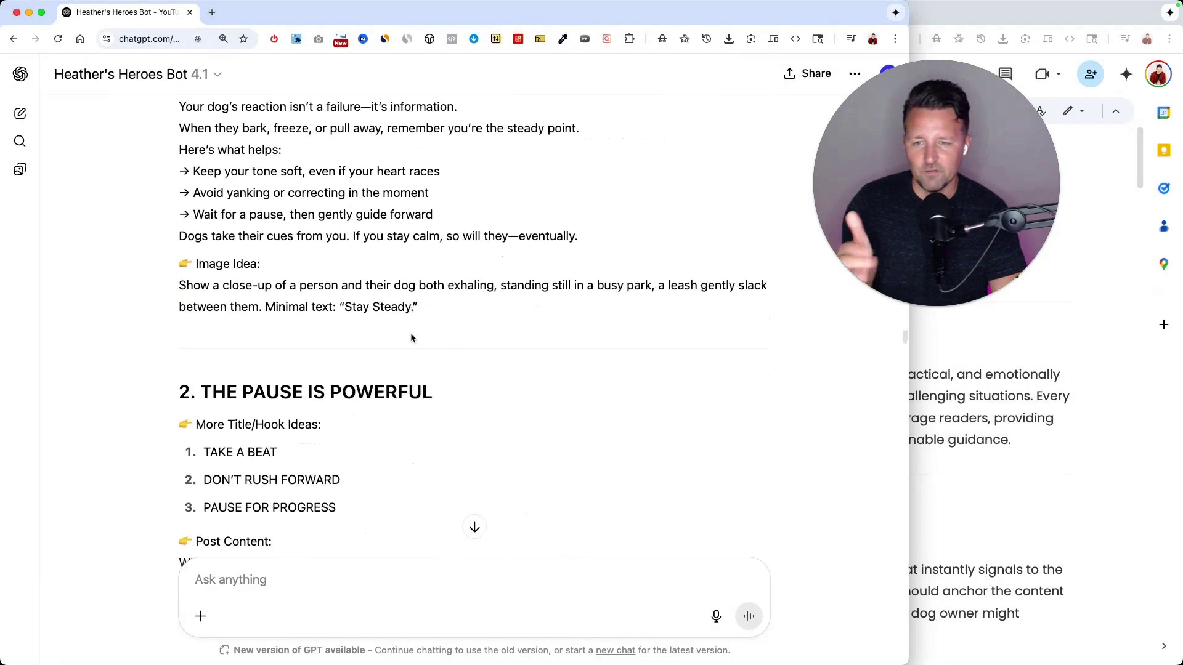
pyautogui.scroll(-18, 411, 336)
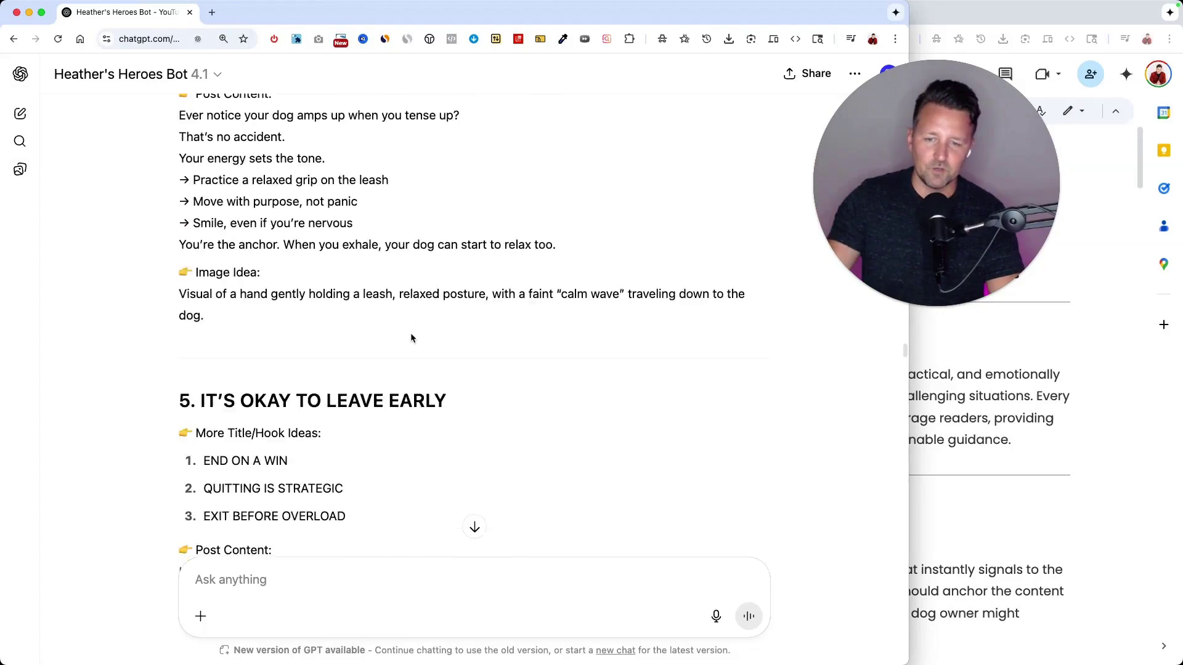
pyautogui.scroll(-18, 412, 338)
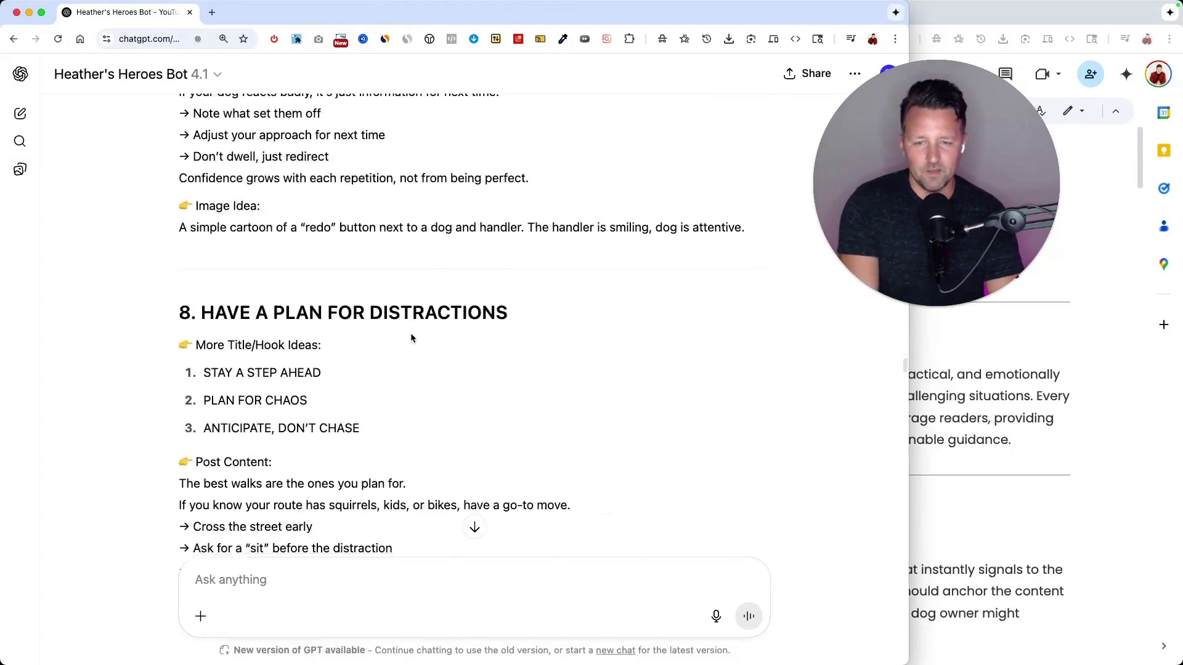
pyautogui.scroll(-18, 412, 338)
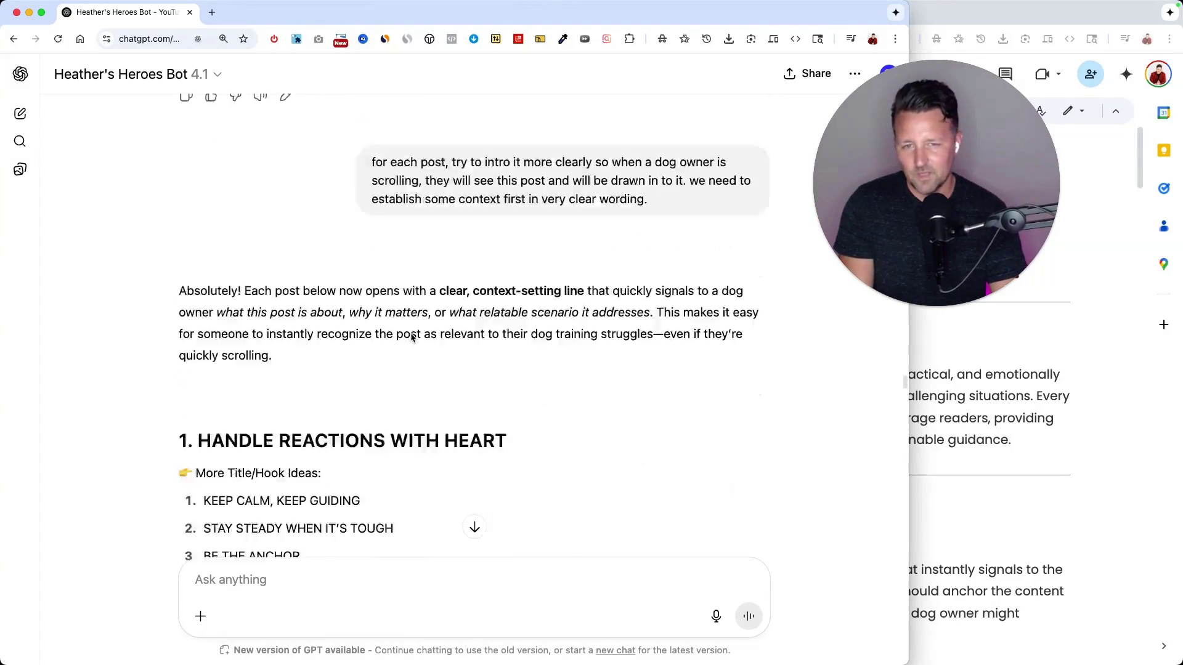
pyautogui.scroll(5, 412, 338)
pyautogui.tripleClick(453, 341)
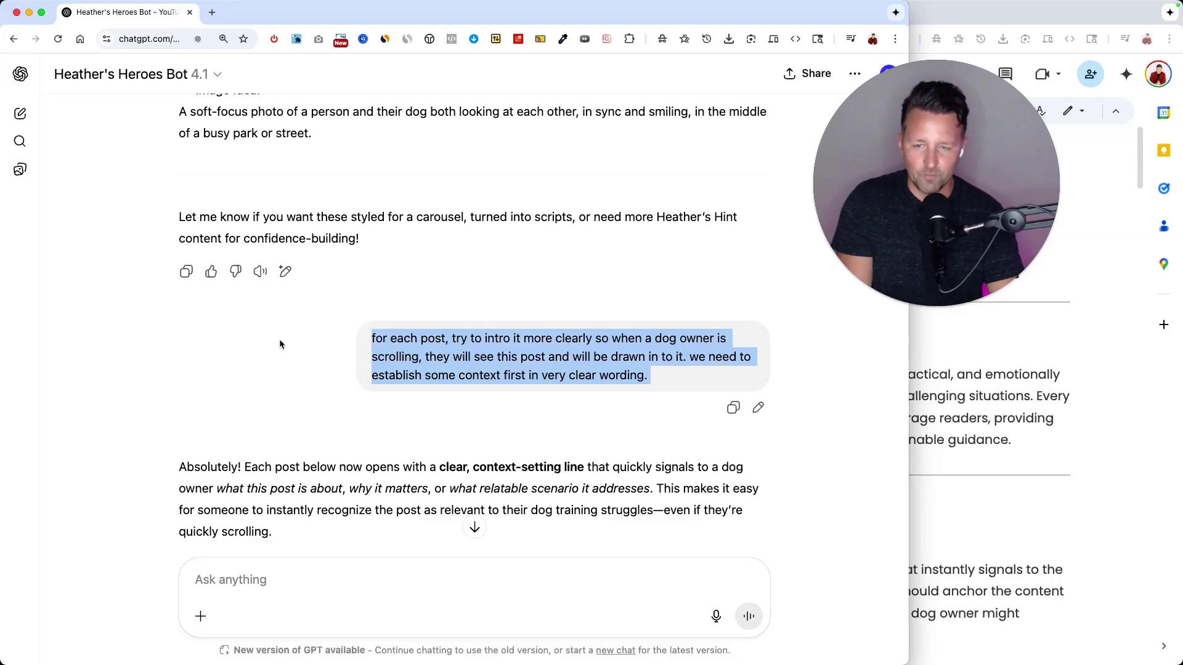
# Scroll on to the request for vivid see/hear/feel language and its reply
pyautogui.scroll(-18, 279, 339)
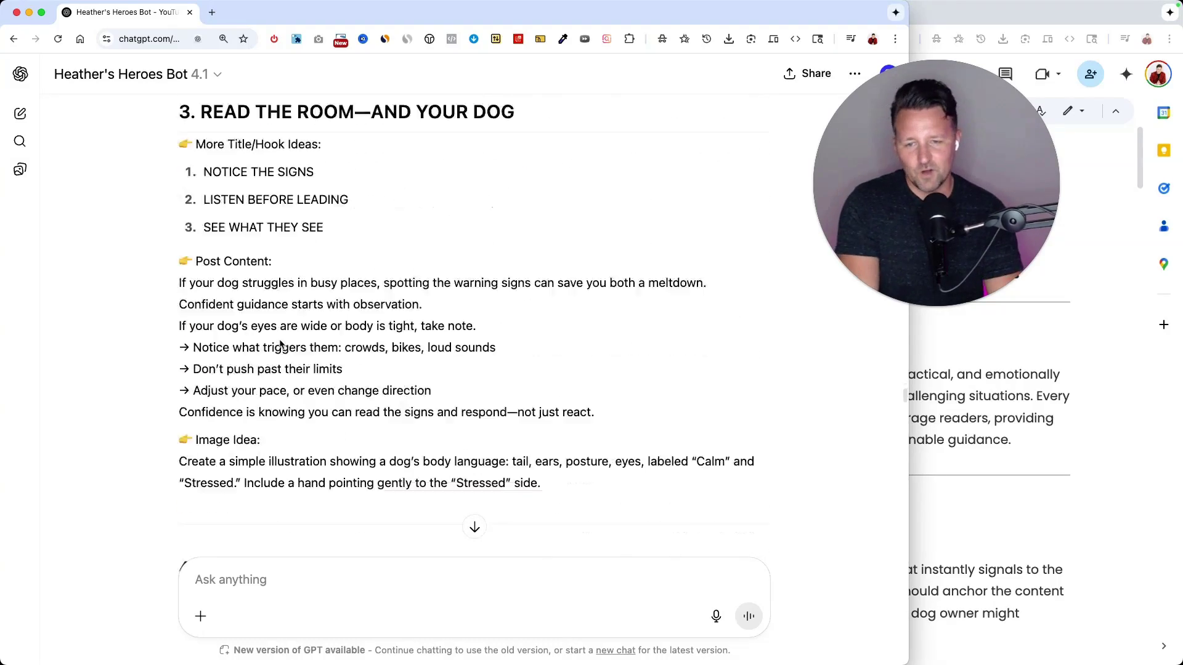
pyautogui.scroll(-20, 280, 343)
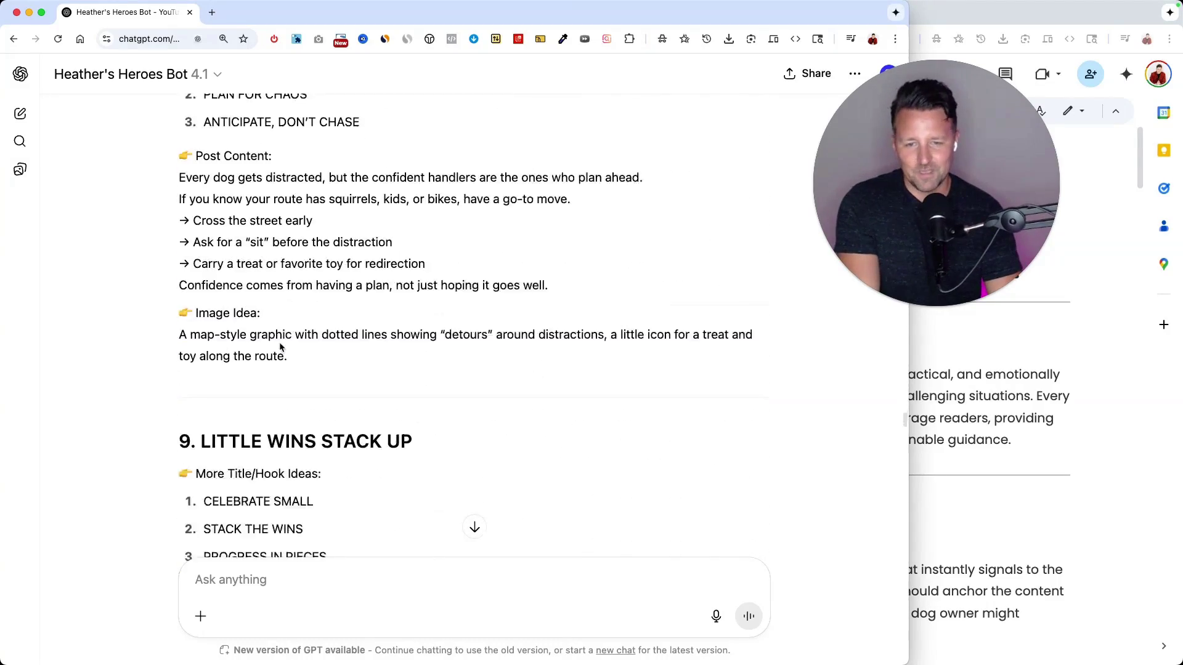
pyautogui.scroll(-15, 281, 347)
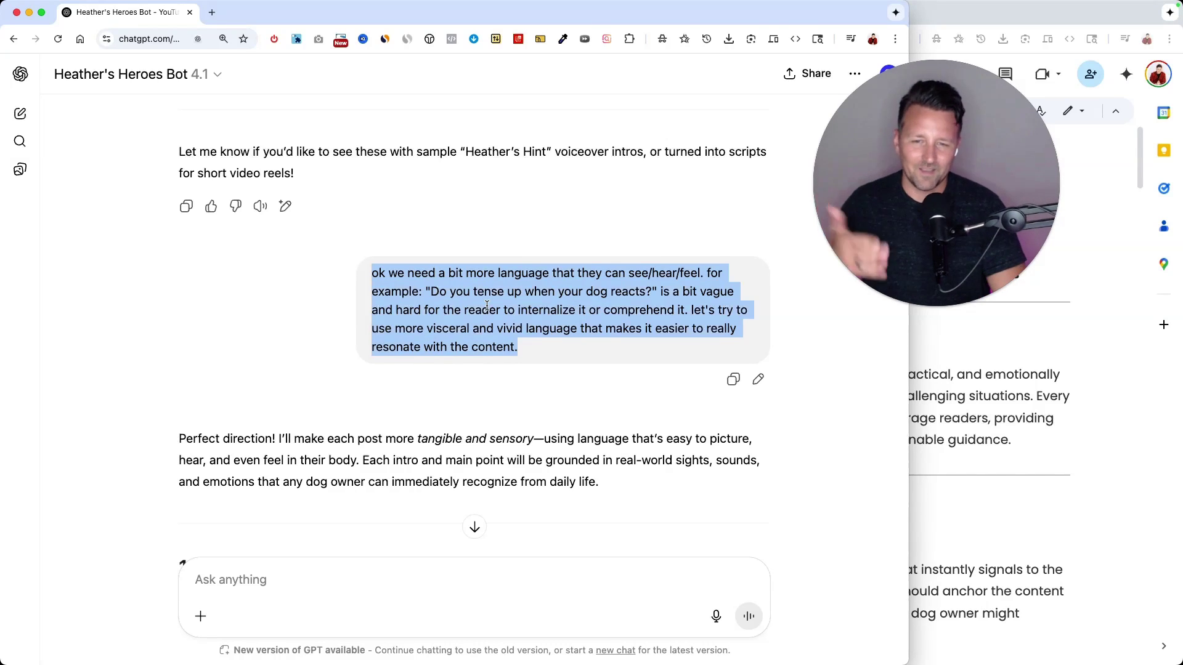
pyautogui.click(212, 306)
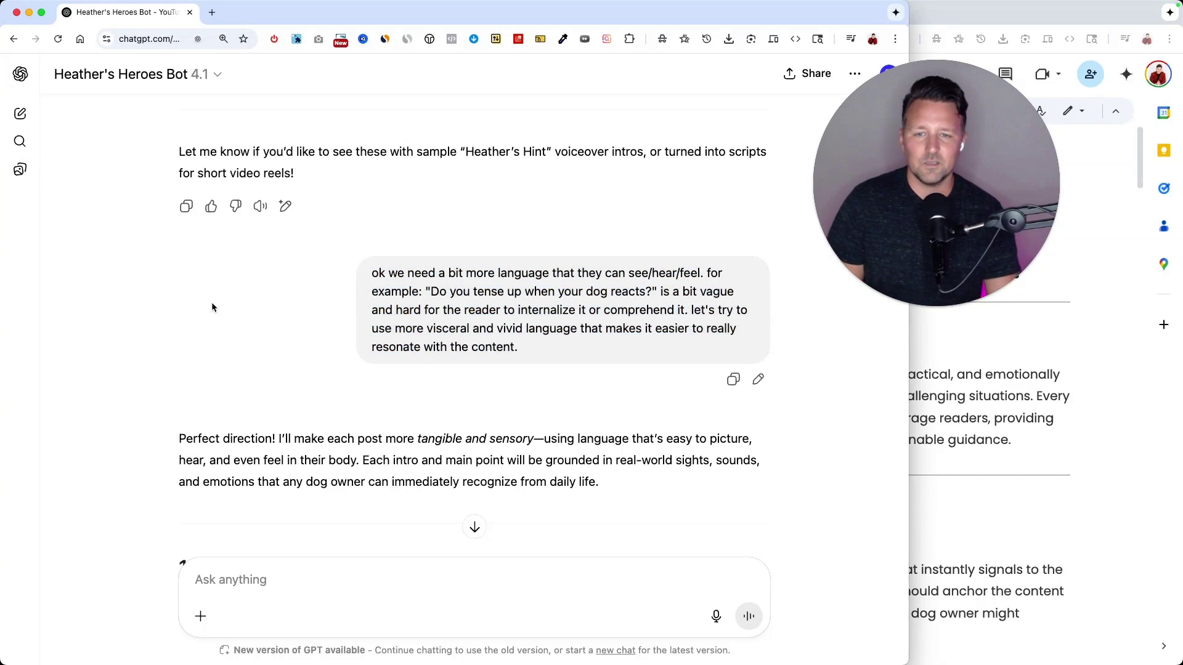
pyautogui.moveTo(506, 273); pyautogui.dragTo(704, 272)
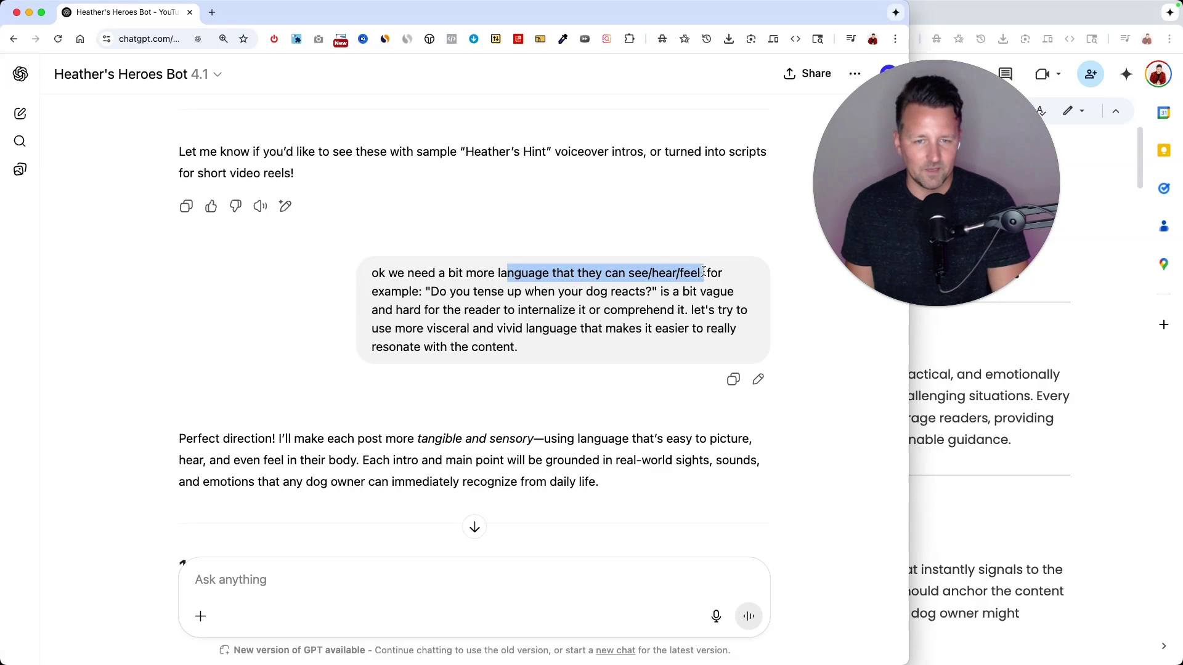
pyautogui.click(577, 304)
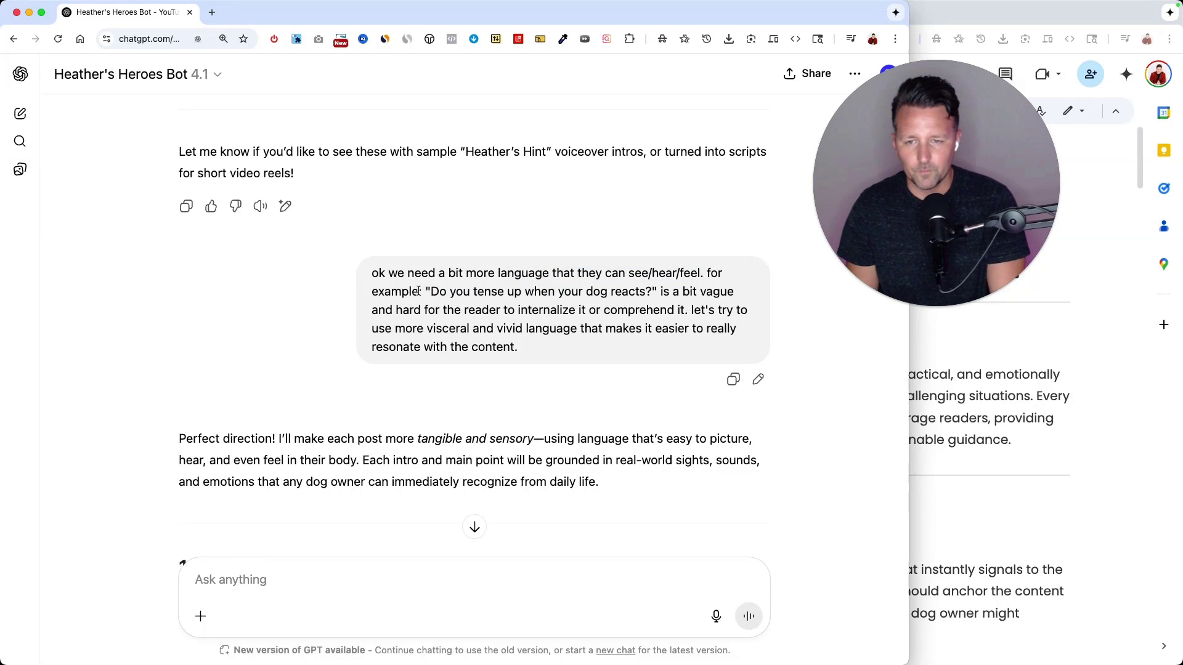
pyautogui.moveTo(418, 291); pyautogui.dragTo(526, 306)
pyautogui.click(669, 290)
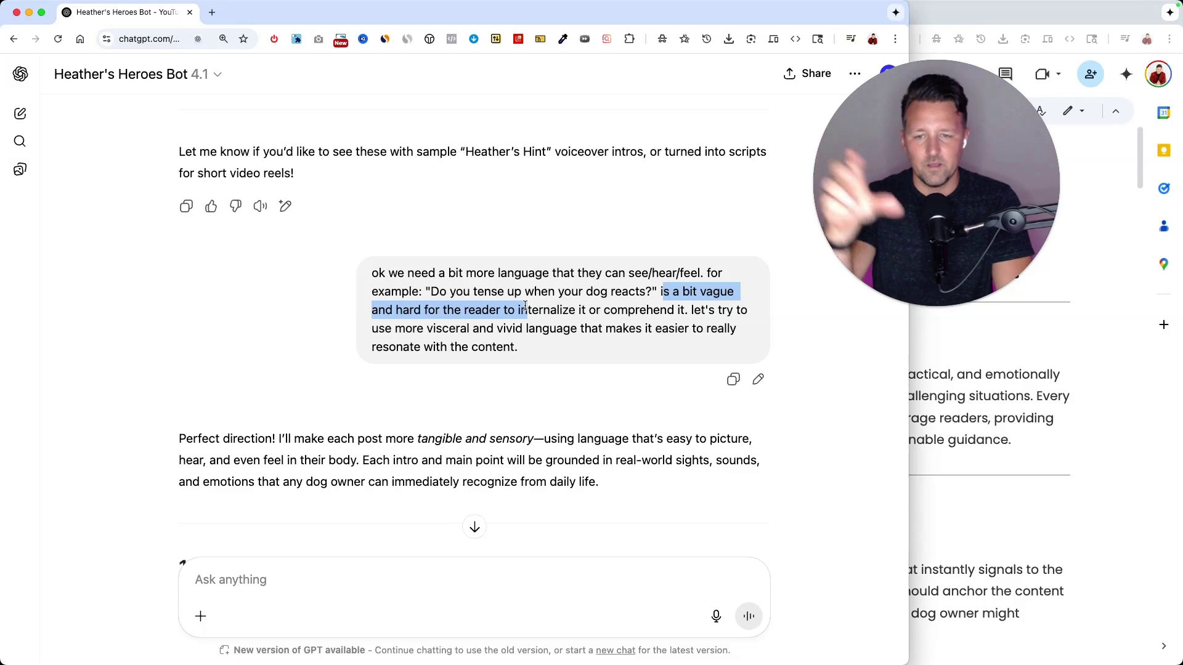
pyautogui.click(525, 306)
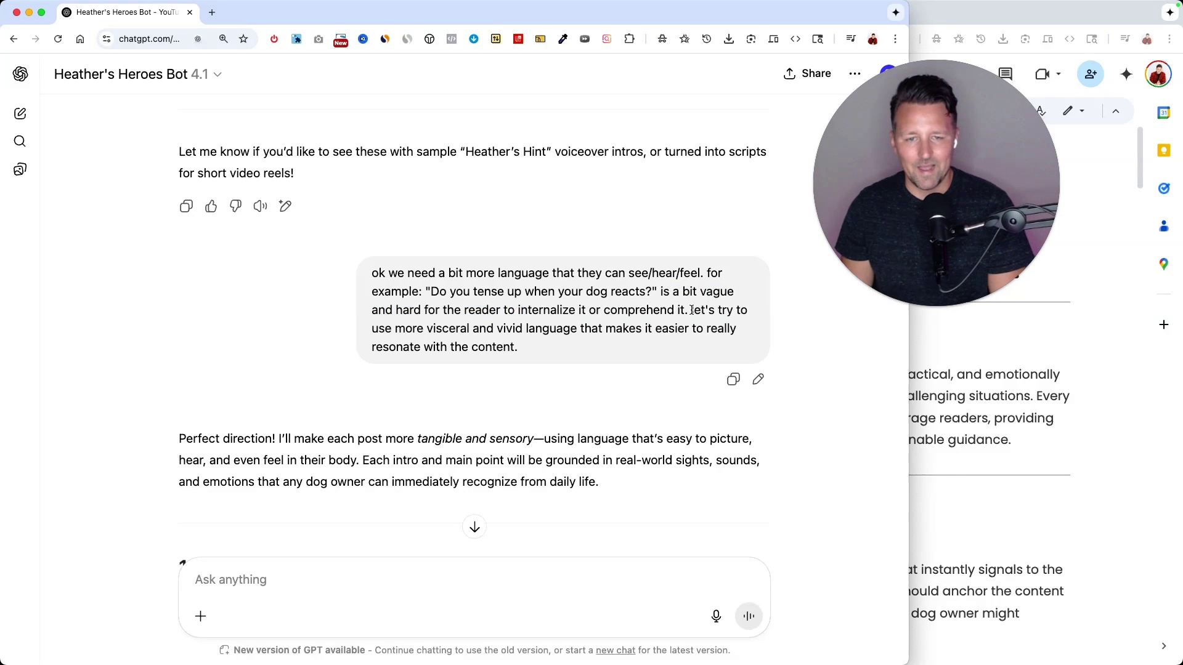
pyautogui.moveTo(692, 310); pyautogui.dragTo(692, 345)
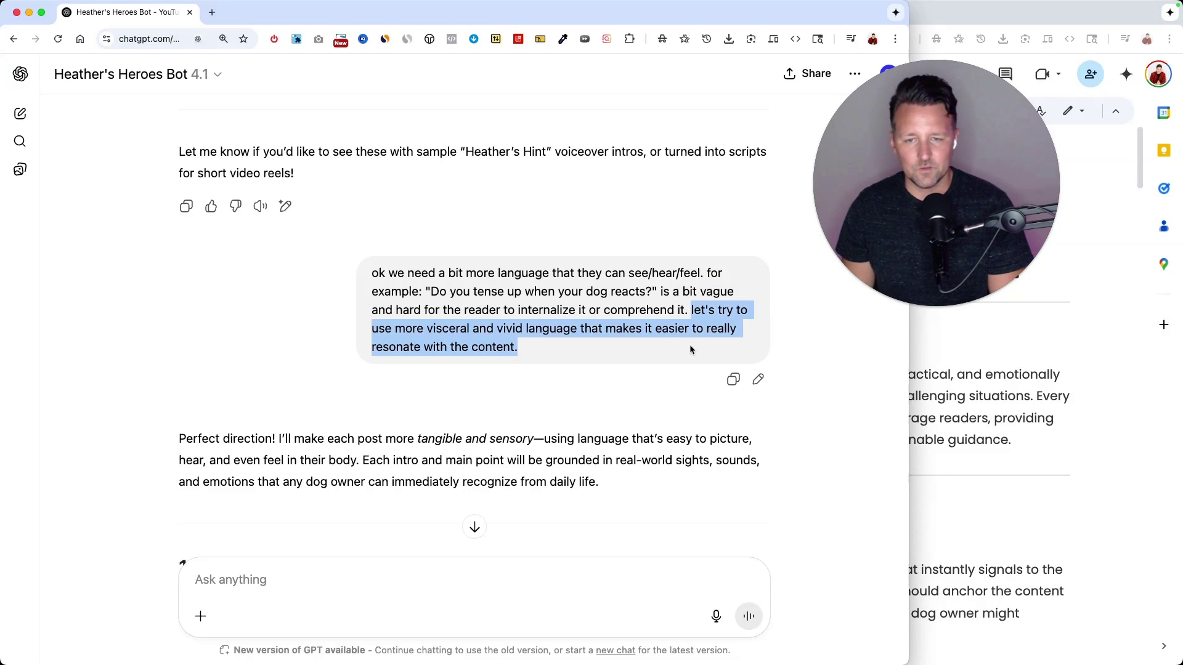
# Scroll past the ten sensory rewritten posts and highlight the brand writing guide request
pyautogui.click(626, 321)
pyautogui.scroll(-15, 626, 322)
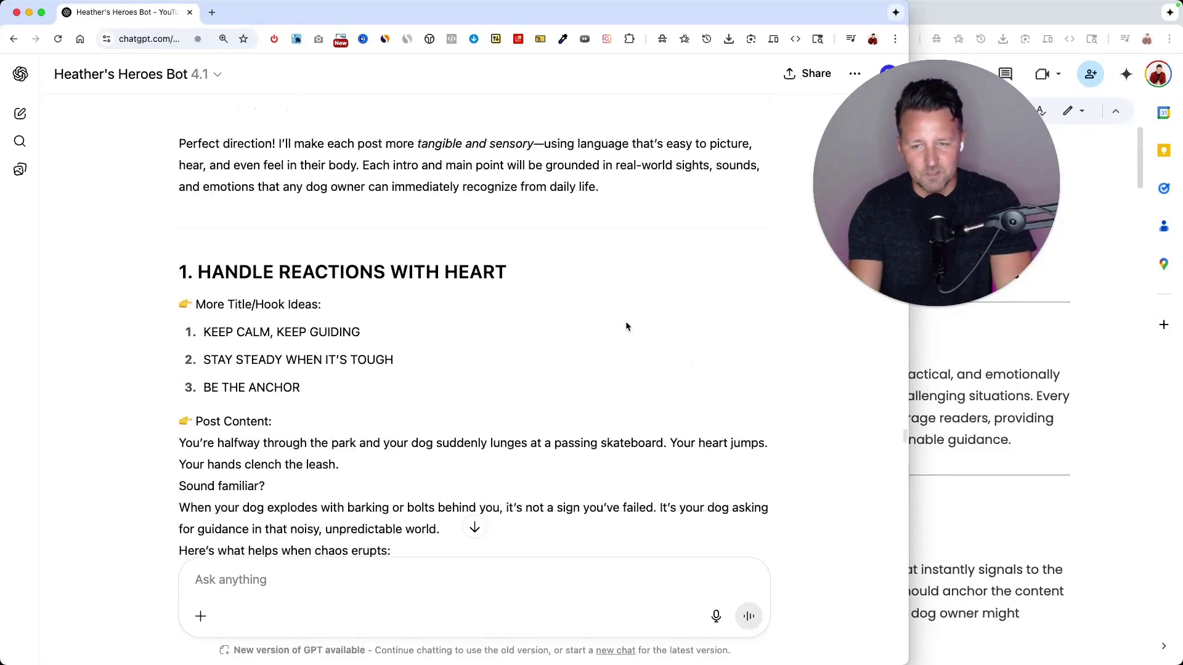
pyautogui.scroll(-20, 626, 326)
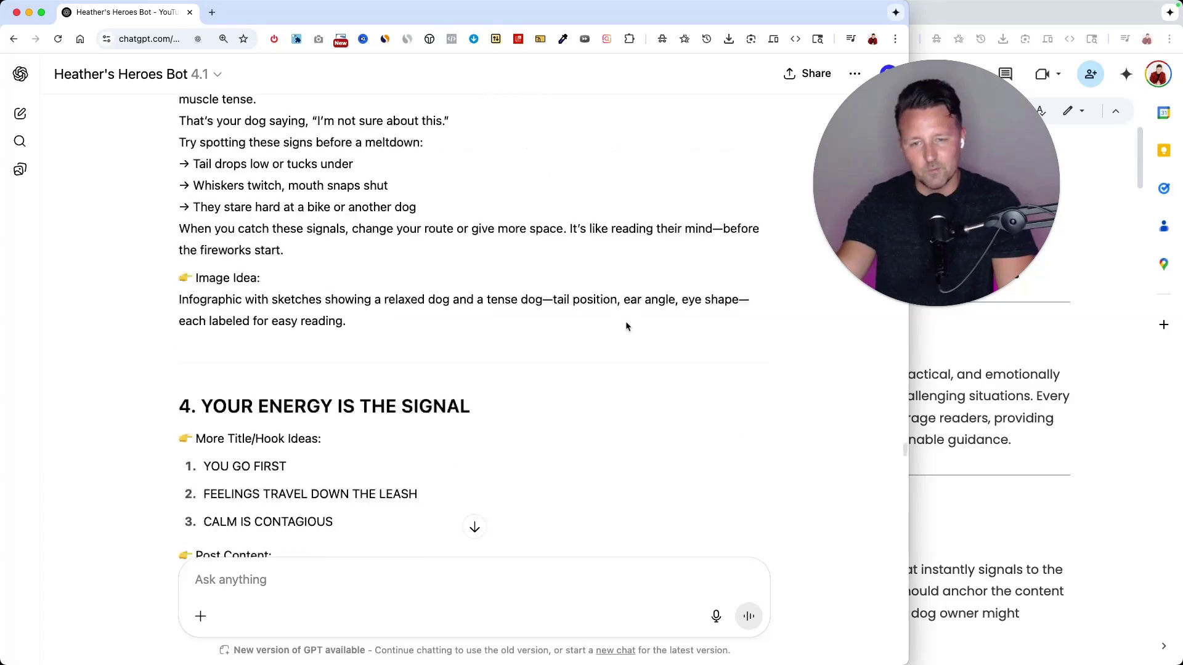
pyautogui.scroll(-20, 626, 326)
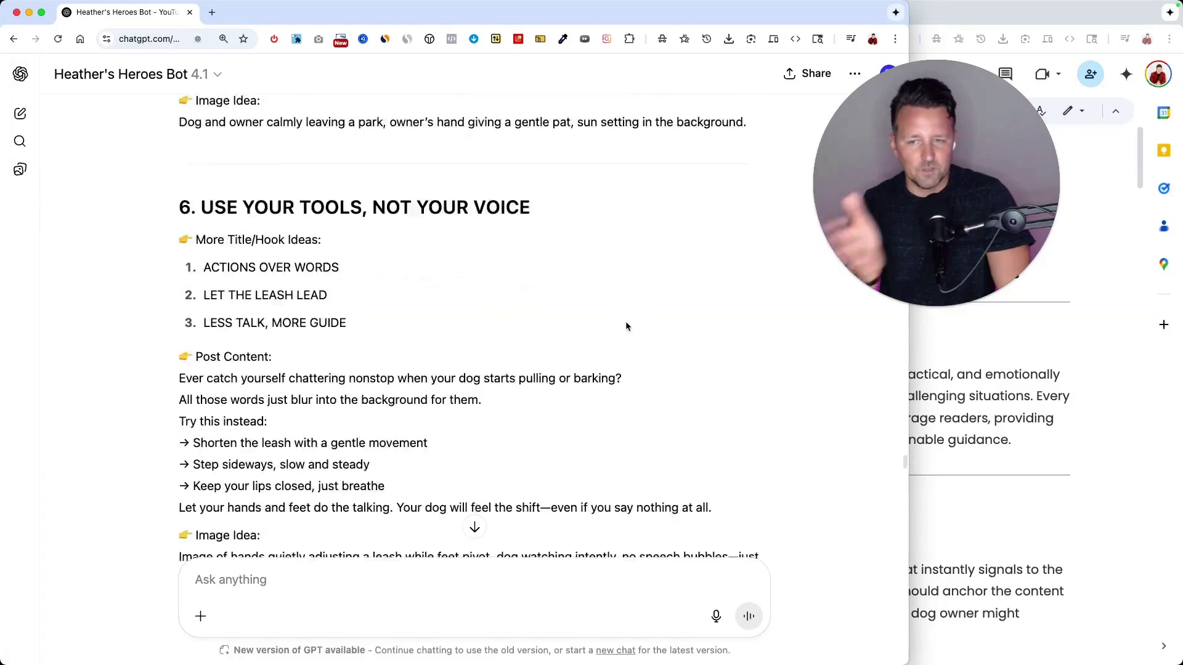
pyautogui.scroll(-20, 626, 322)
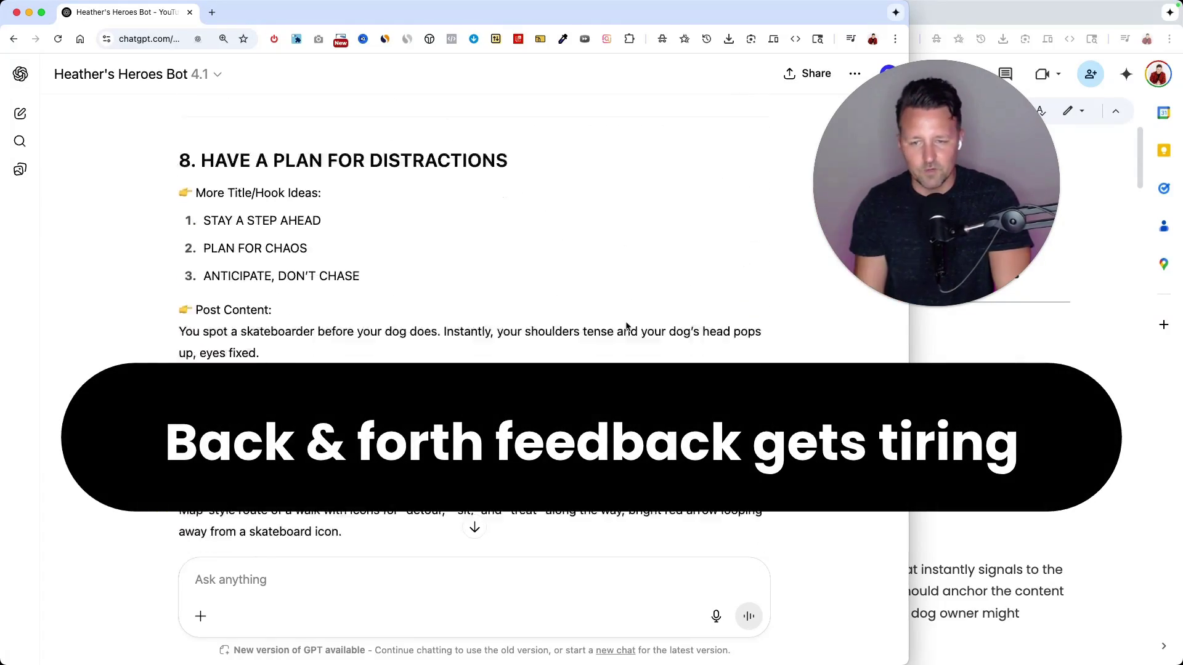
pyautogui.scroll(-20, 626, 326)
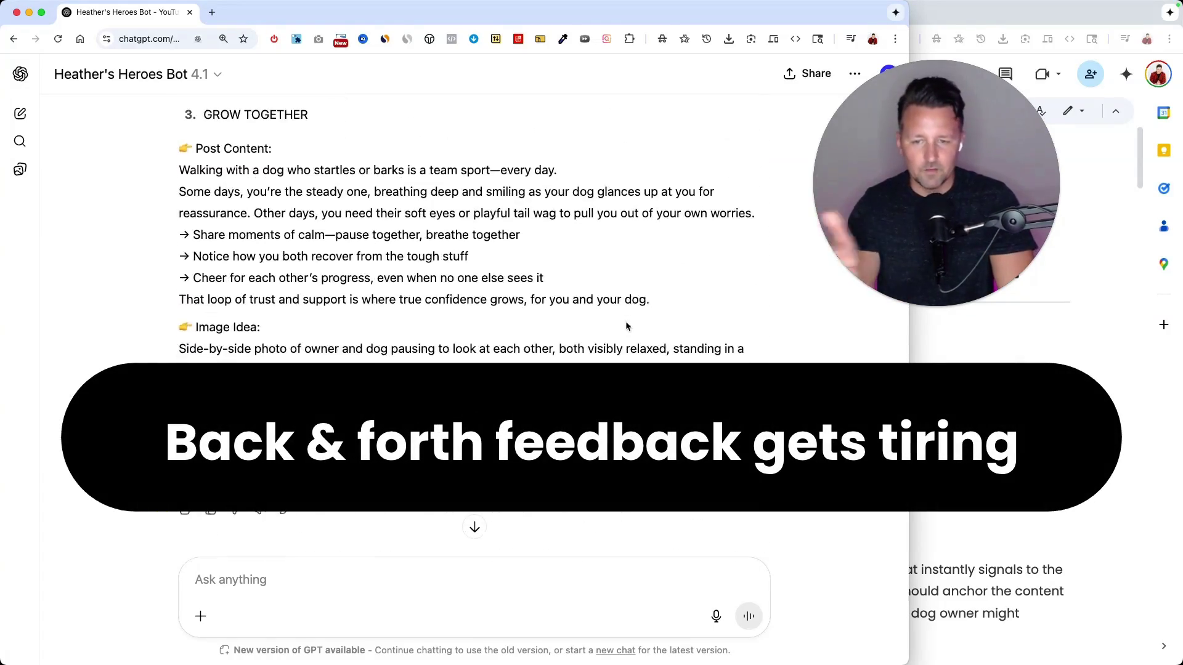
pyautogui.scroll(3, 626, 326)
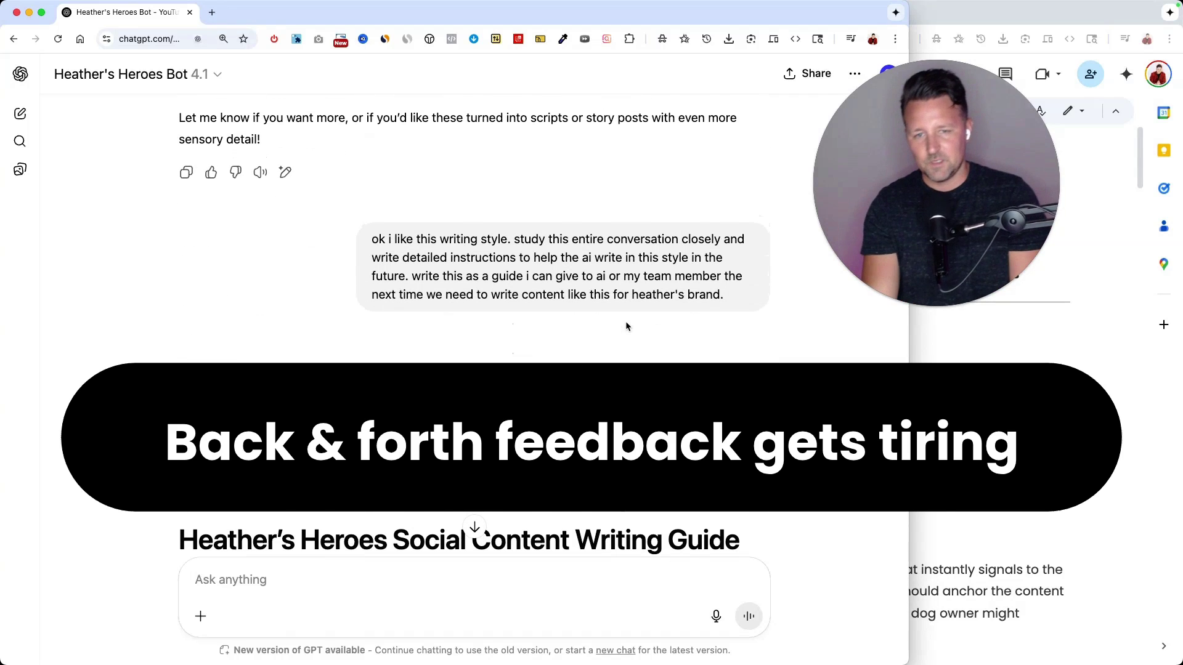
pyautogui.tripleClick(550, 250)
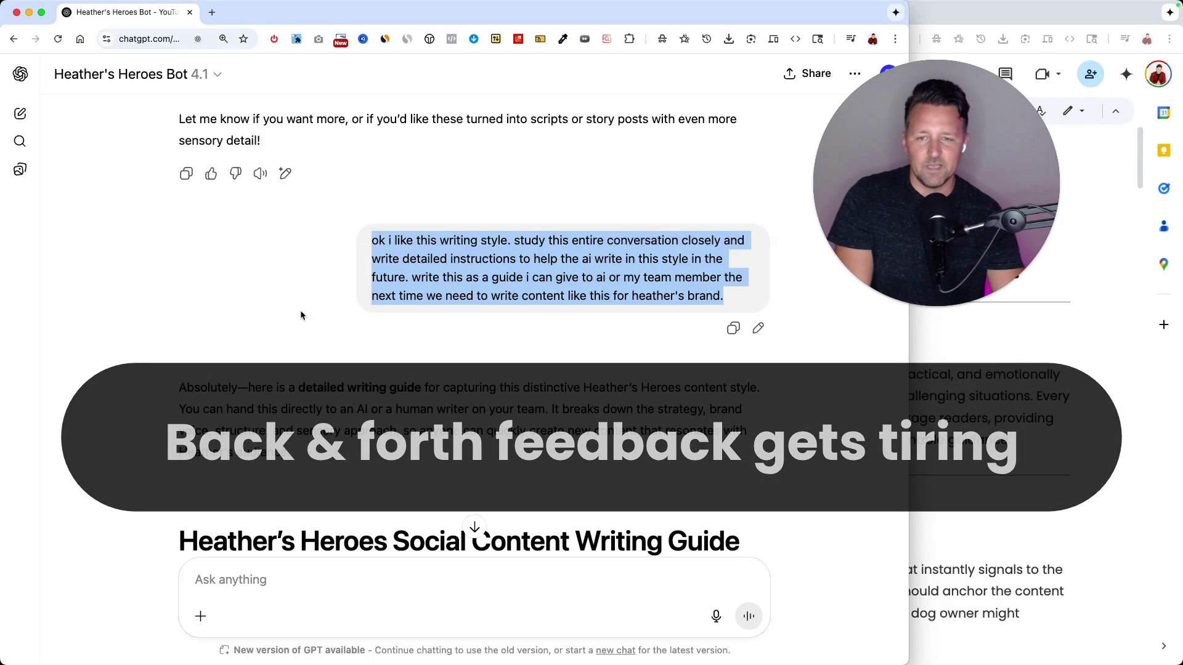
pyautogui.click(300, 312)
pyautogui.tripleClick(485, 255)
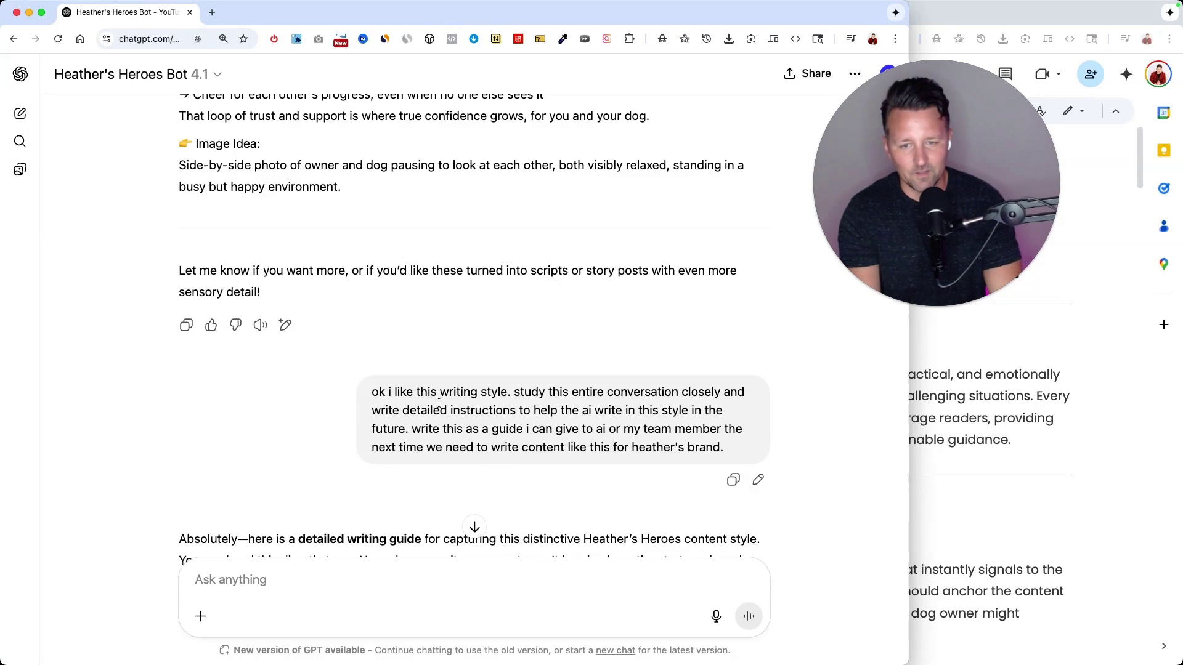
pyautogui.press('super+equal')
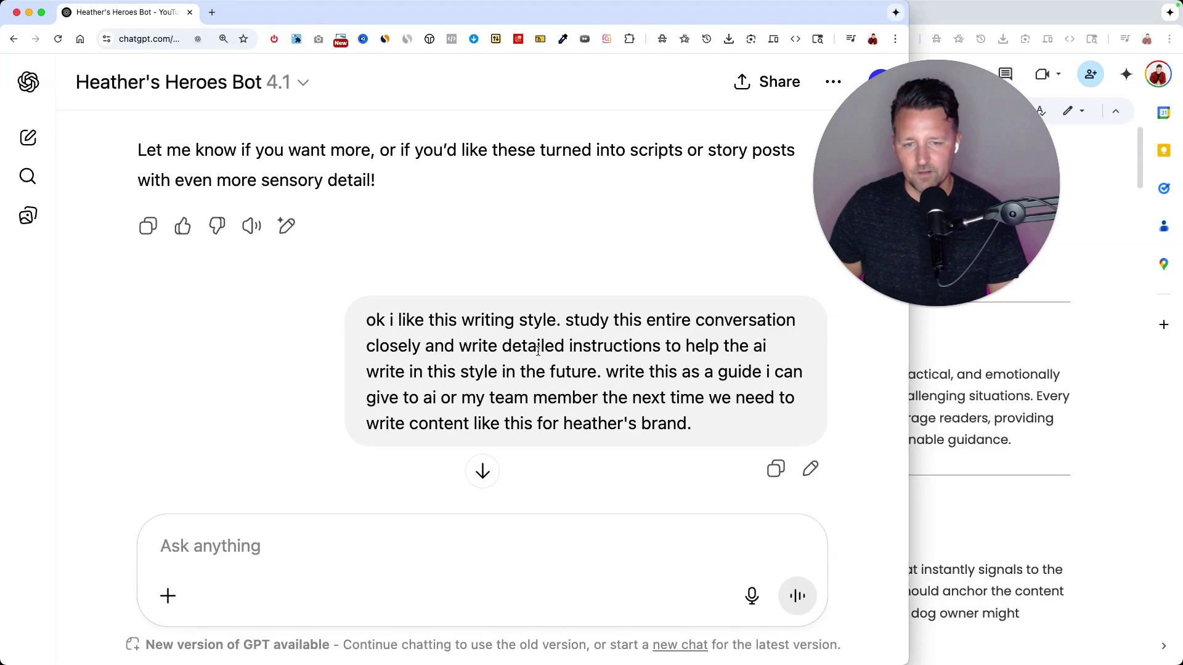
pyautogui.moveTo(603, 372); pyautogui.dragTo(715, 416)
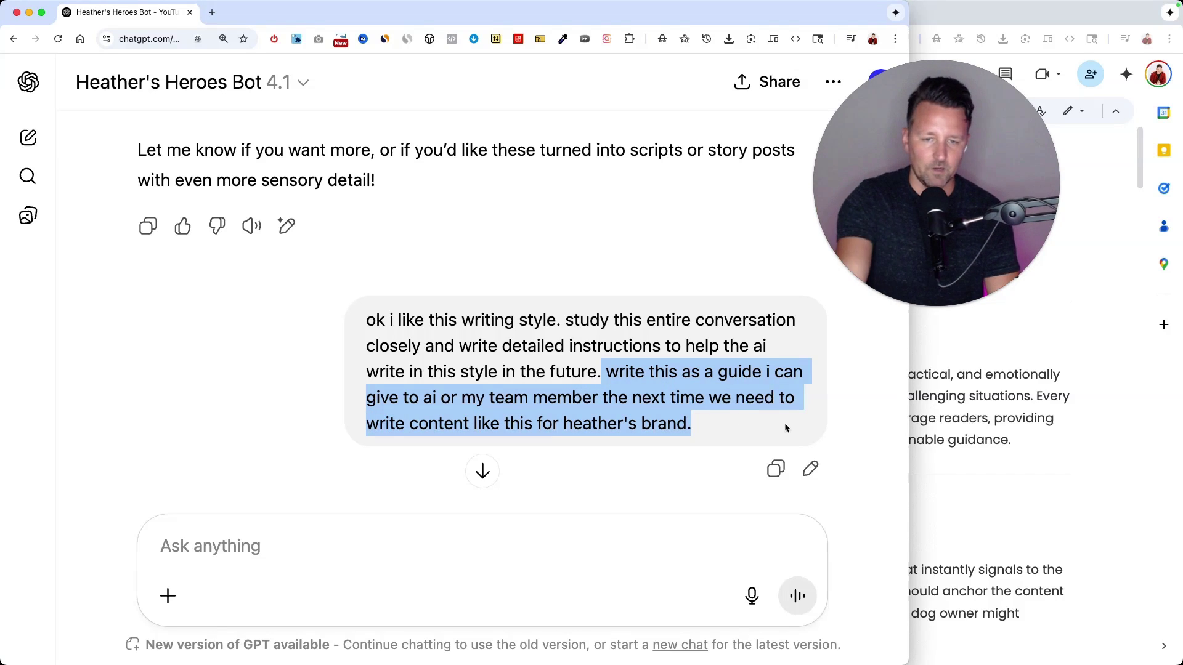
pyautogui.tripleClick(636, 375)
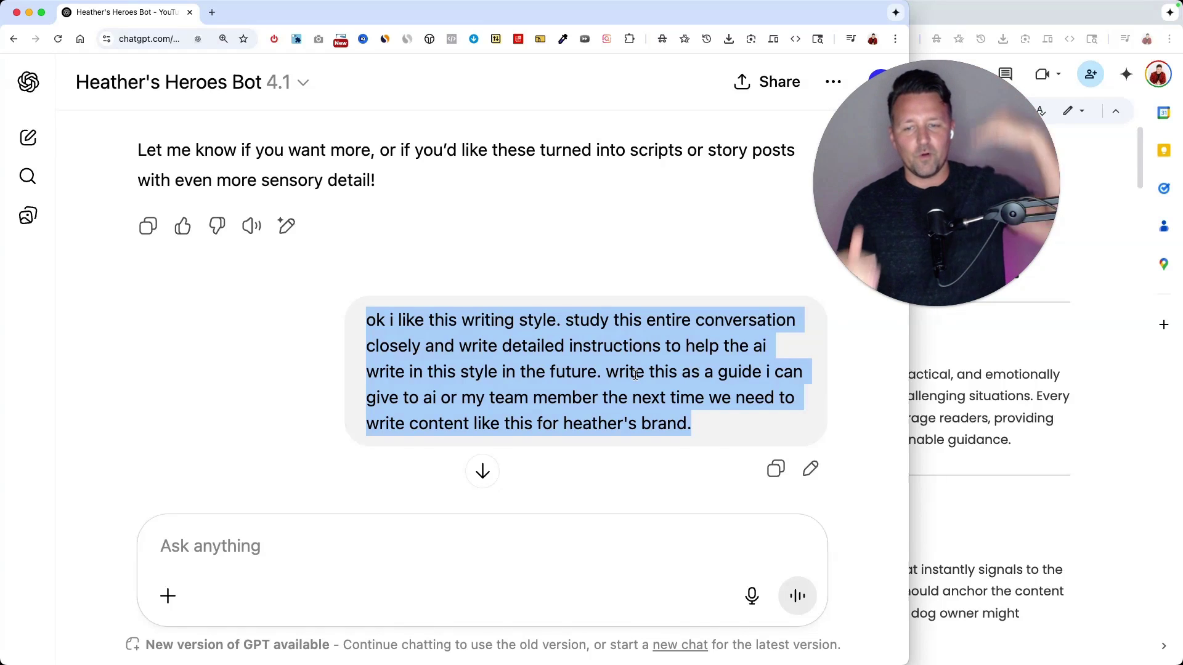
pyautogui.press('super+minus')
pyautogui.press('super+minus')
pyautogui.press('super+minus')
# Scroll through the Social Content Writing Guide and highlight the follow-up about AI copying examples
pyautogui.scroll(-5, 798, 393)
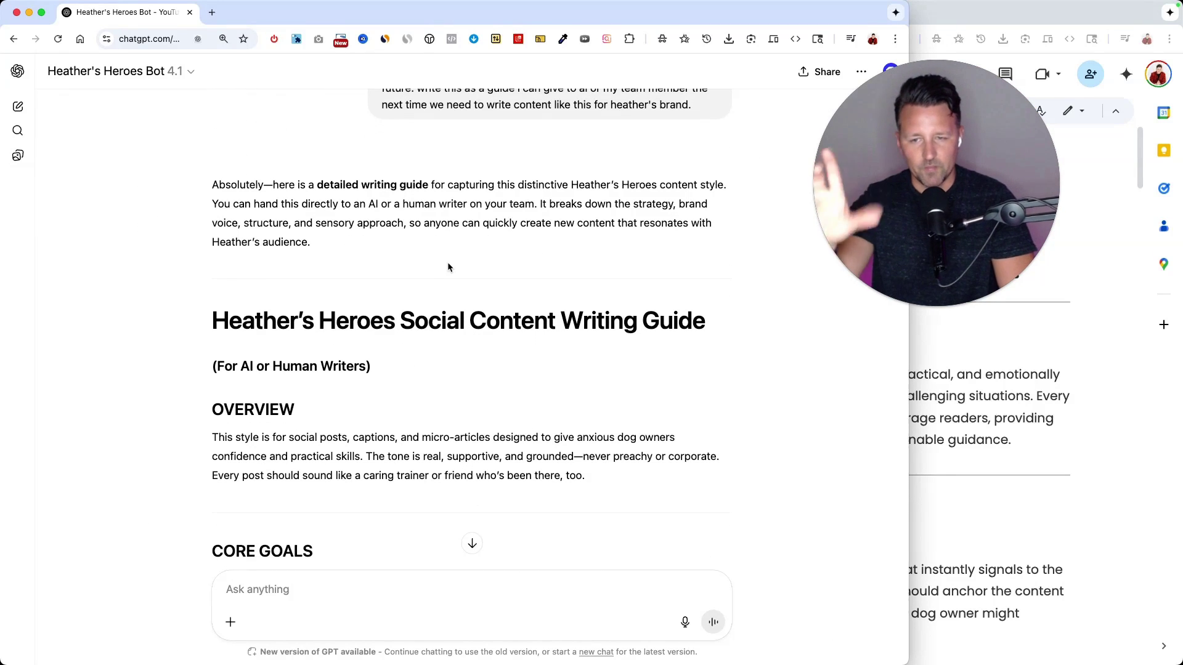
pyautogui.scroll(-15, 448, 267)
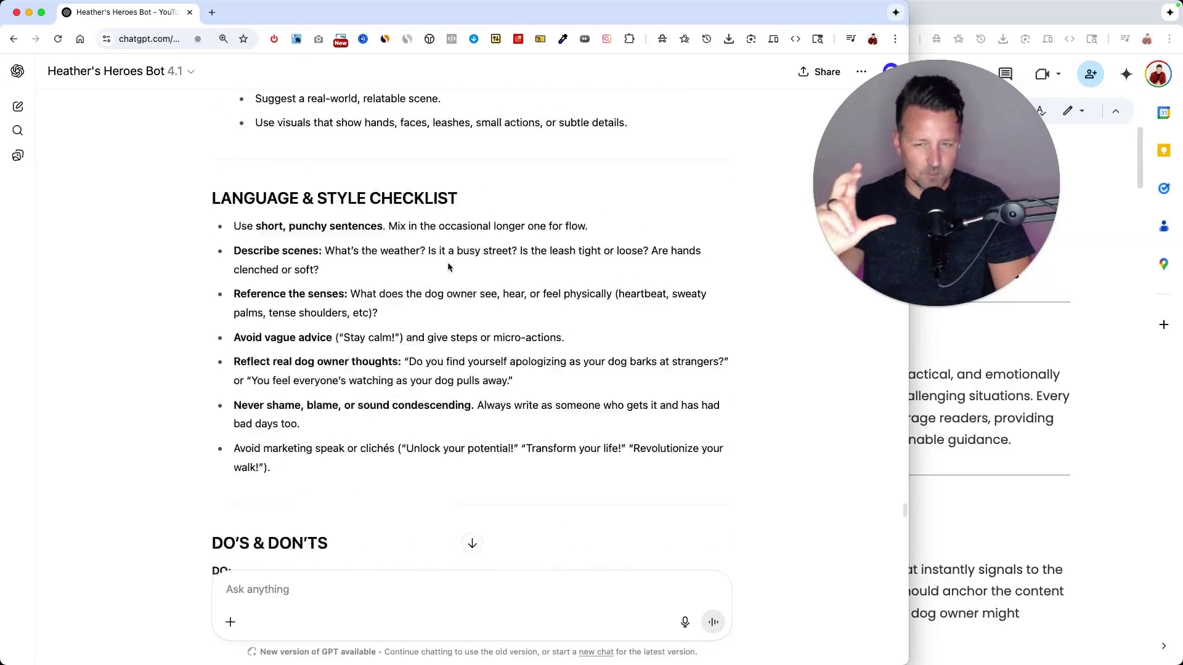
pyautogui.scroll(-20, 448, 267)
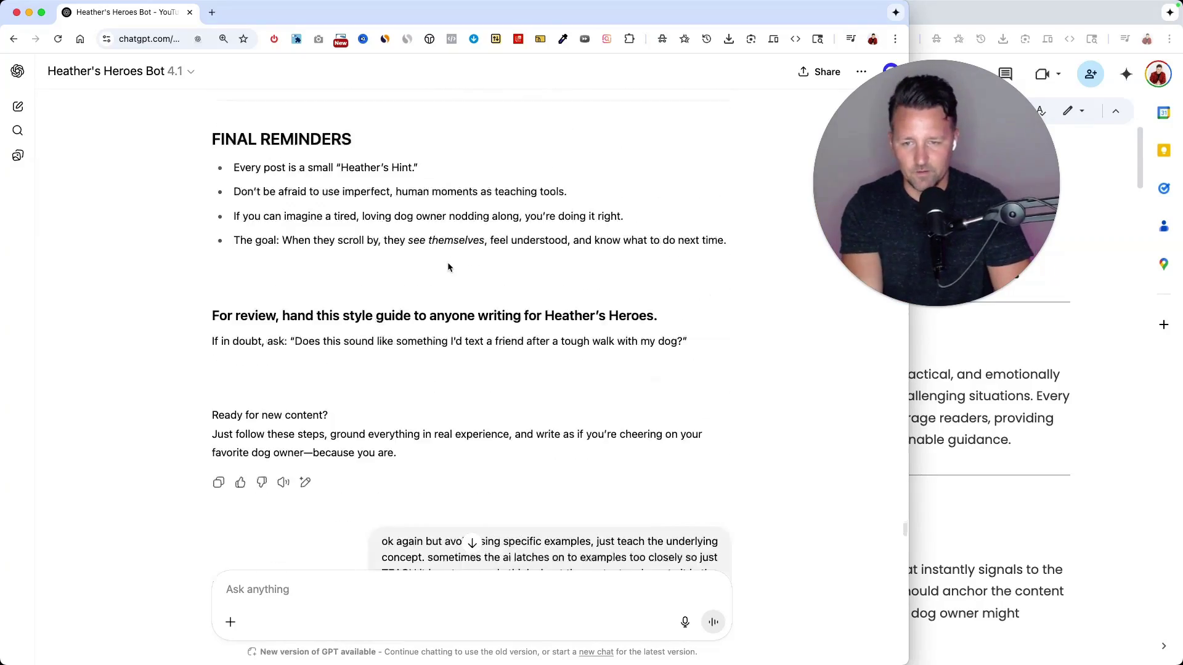
pyautogui.scroll(-5, 447, 267)
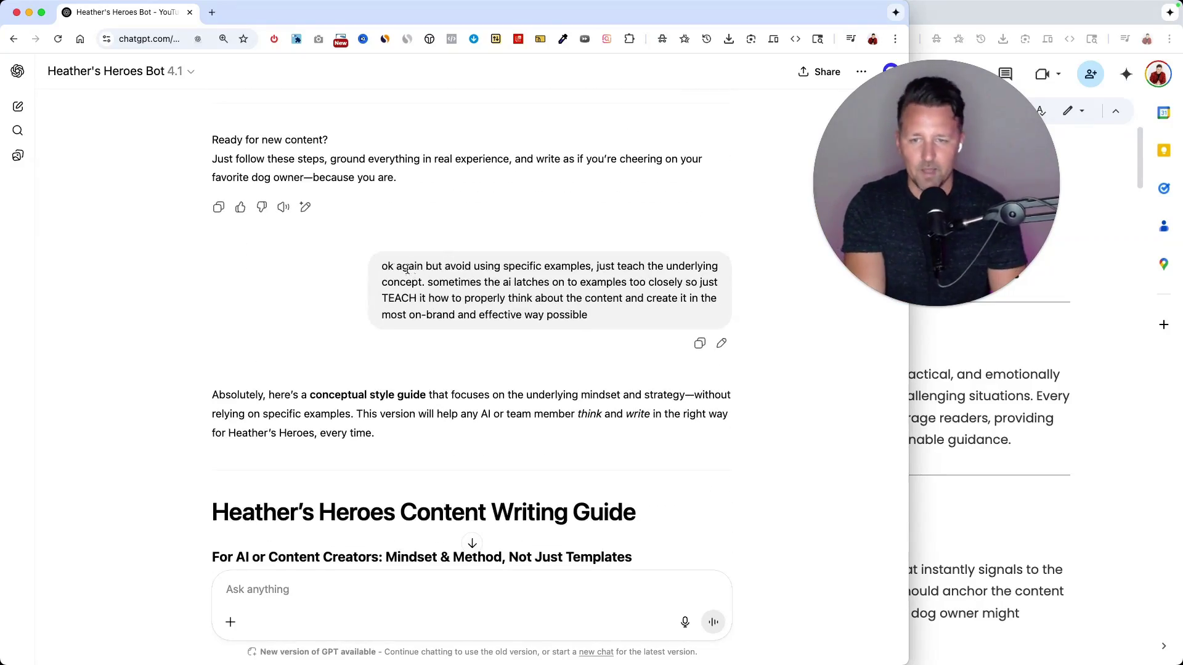
pyautogui.moveTo(384, 267); pyautogui.dragTo(452, 267)
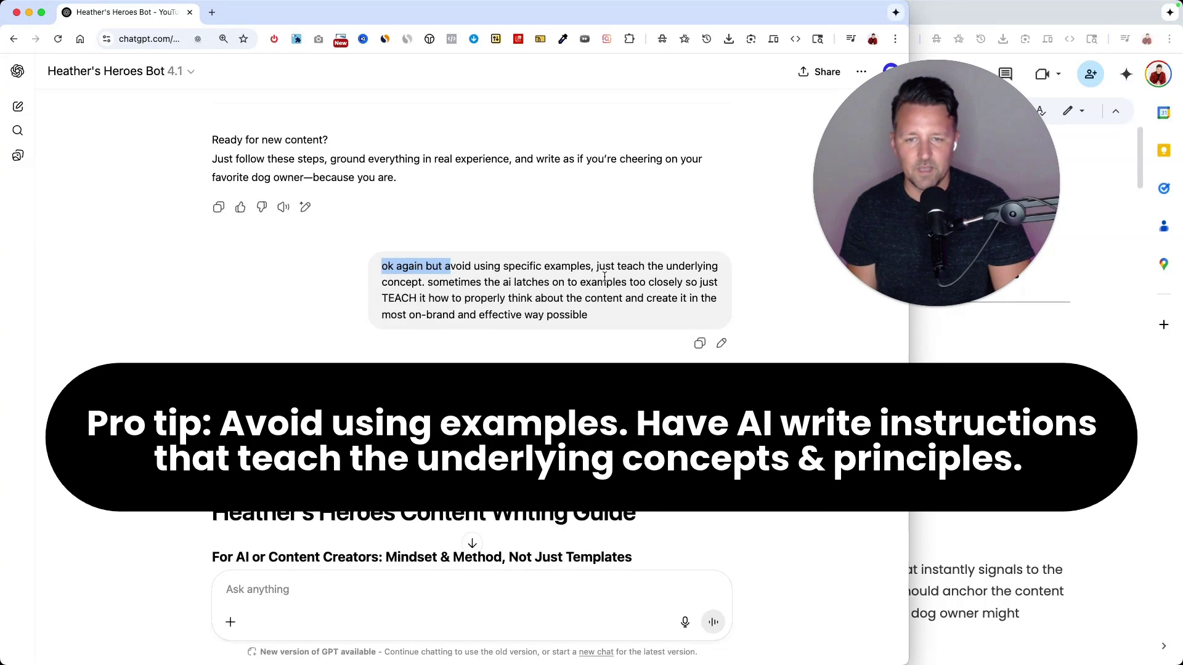
pyautogui.moveTo(502, 282); pyautogui.dragTo(633, 298)
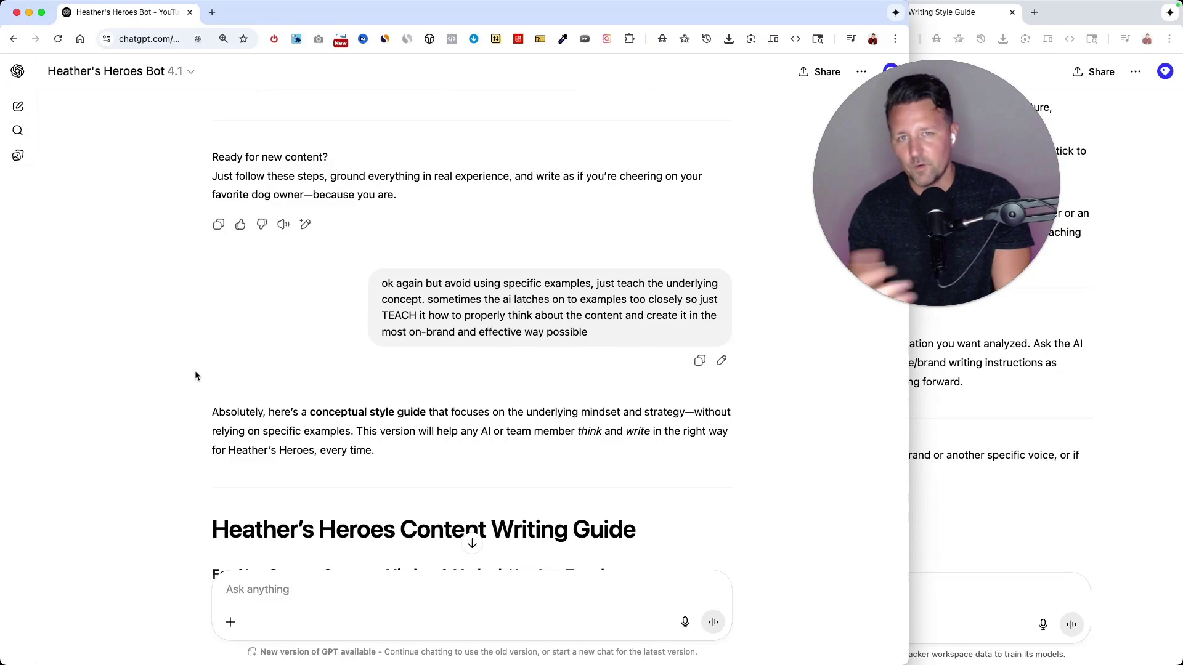
# Select the Content Writing Guide from its heading down through the Formatting section
pyautogui.scroll(-5, 195, 371)
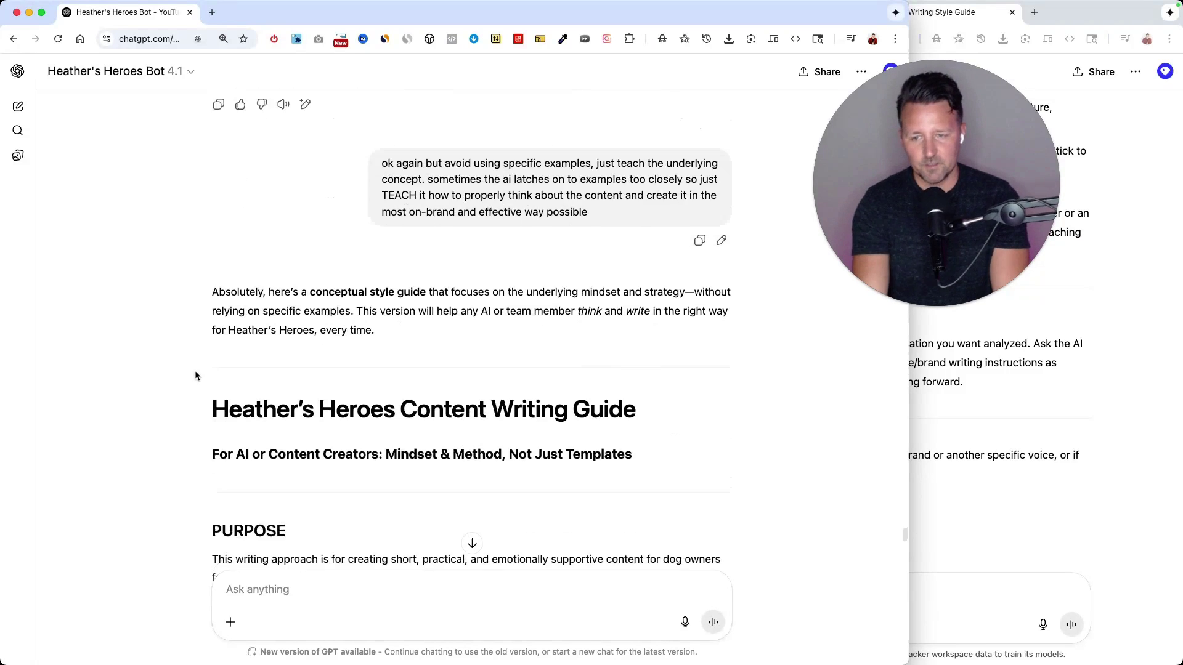
pyautogui.moveTo(230, 185); pyautogui.dragTo(632, 208)
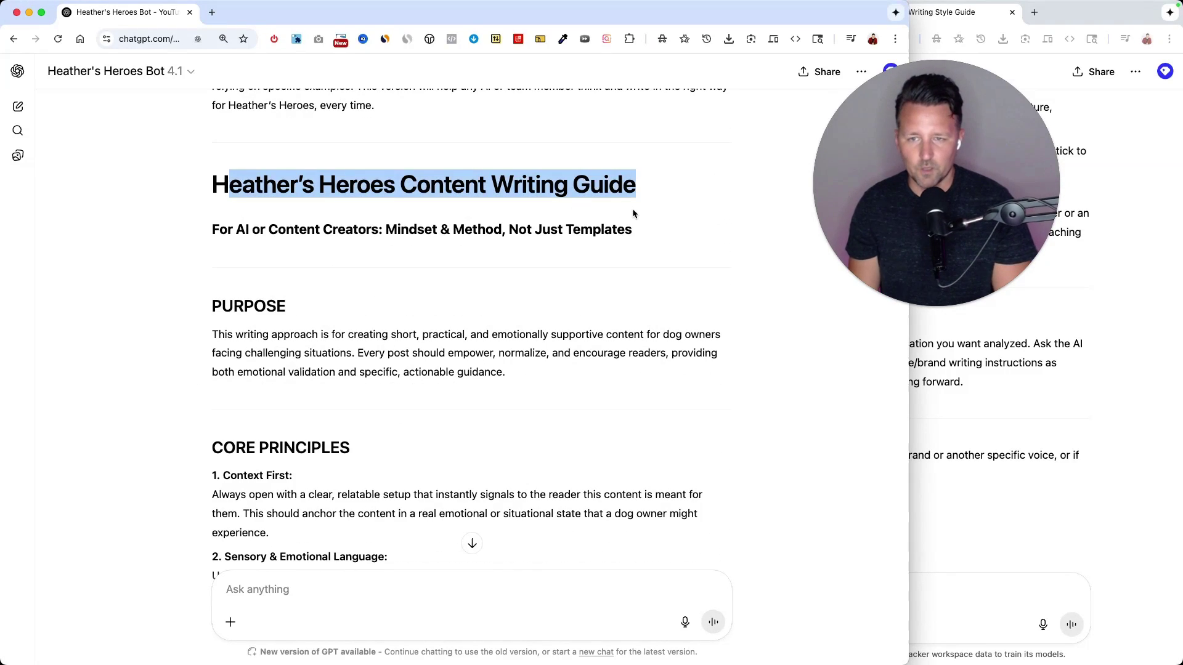
pyautogui.click(389, 178)
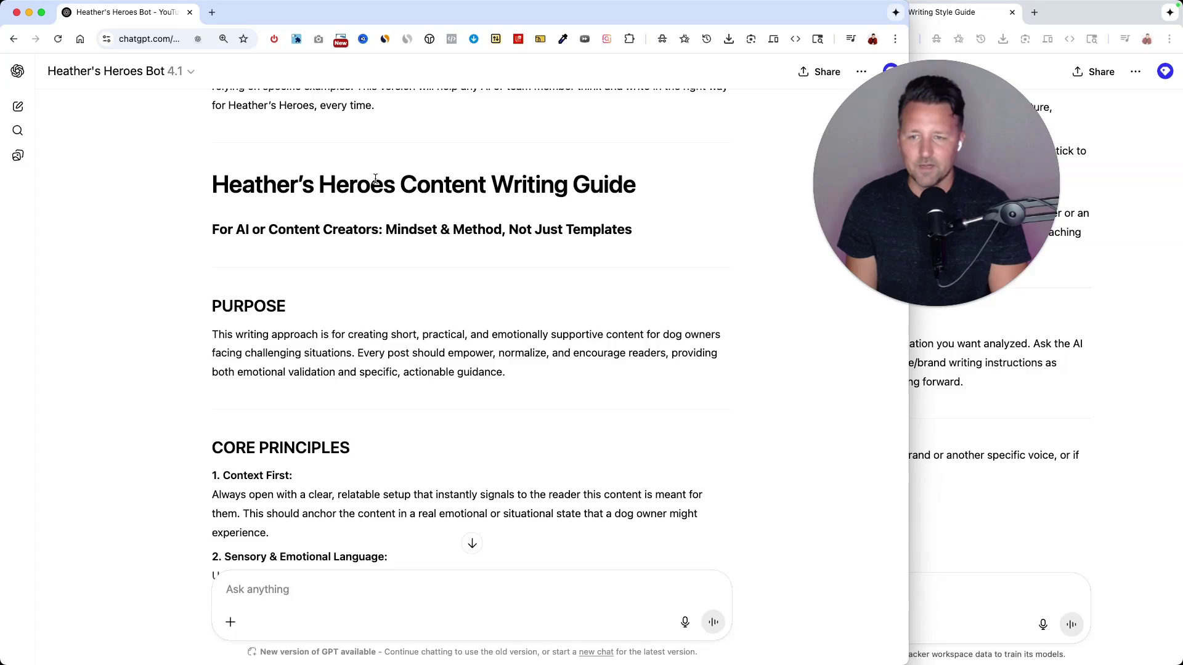
pyautogui.moveTo(213, 182); pyautogui.dragTo(374, 318)
# Scroll down to the generic-guide request and the Universal Brand Writing Guide reply
pyautogui.scroll(-5, 308, 201)
pyautogui.scroll(-12, 375, 316)
pyautogui.scroll(-10, 375, 317)
pyautogui.scroll(-2, 374, 319)
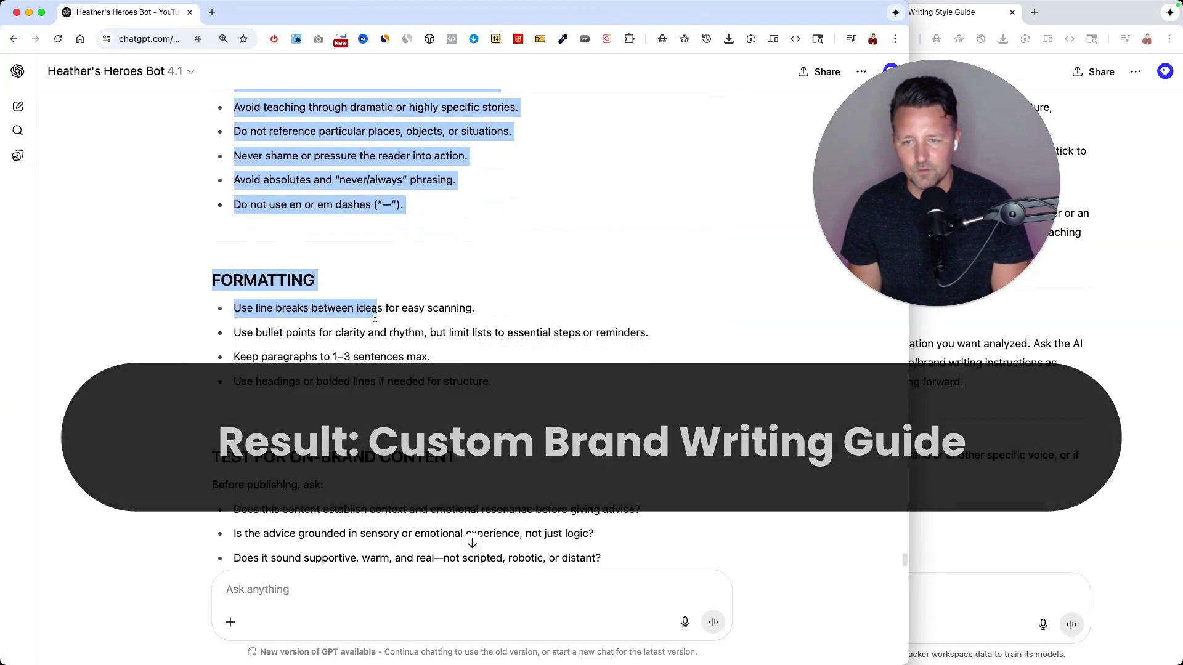
pyautogui.scroll(-10, 375, 319)
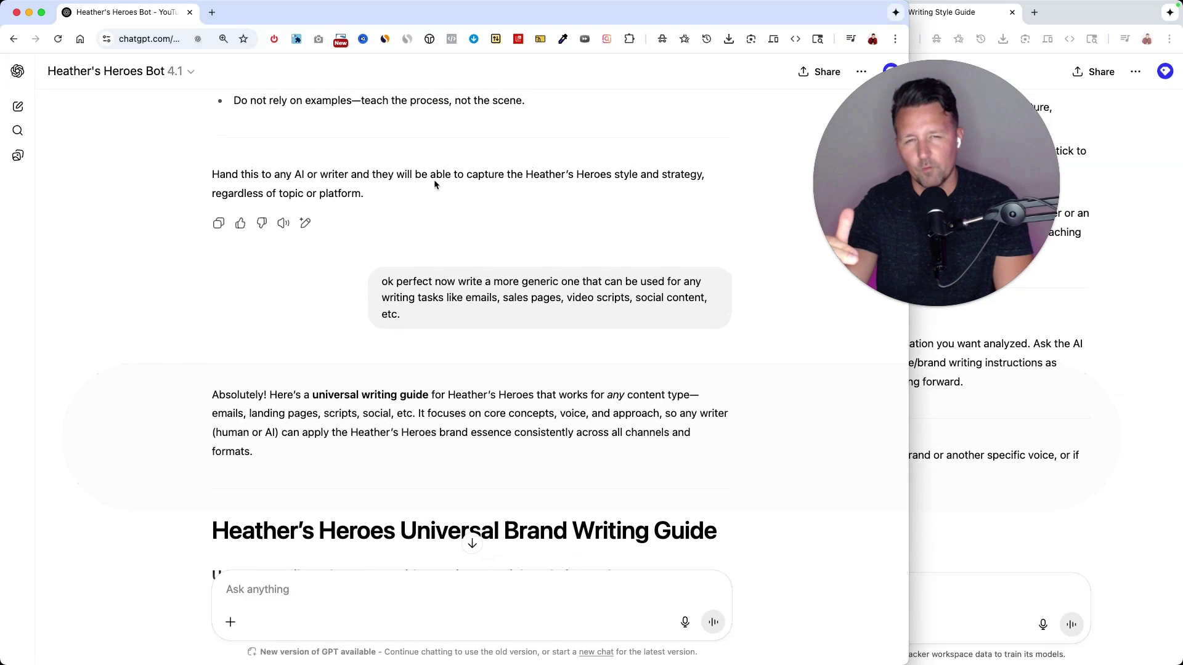
# Select the follow-up request and the entire Universal Brand Writing Guide text
pyautogui.tripleClick(416, 281)
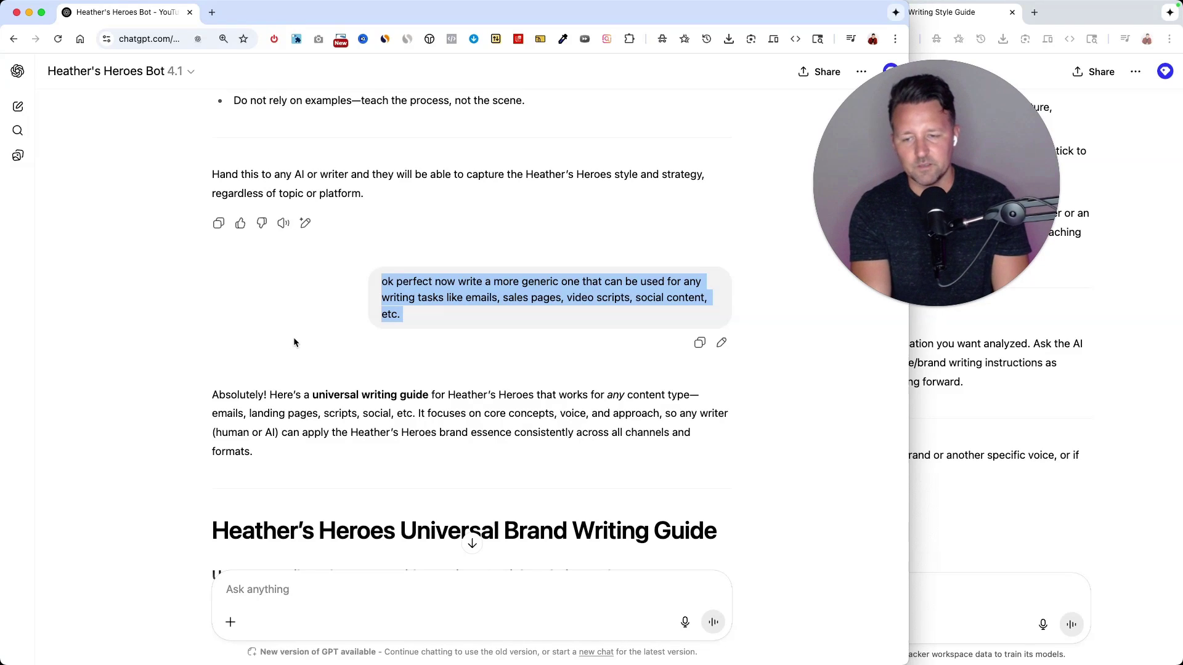
pyautogui.scroll(-5, 293, 338)
pyautogui.moveTo(213, 232); pyautogui.dragTo(719, 255)
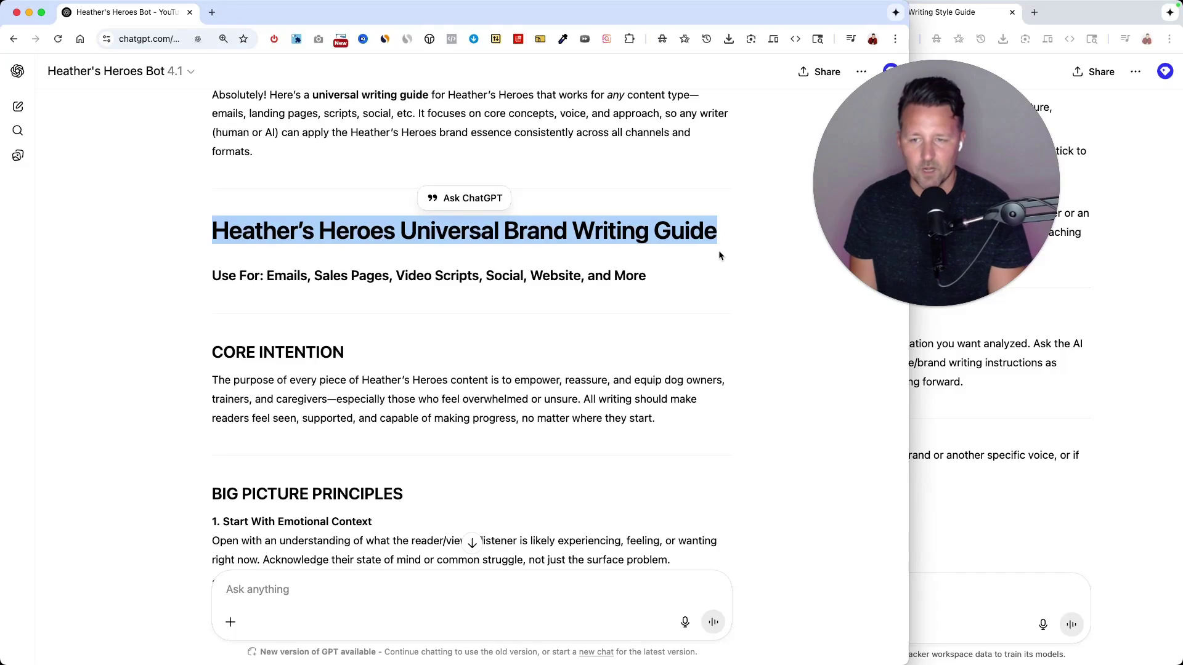
pyautogui.moveTo(212, 233); pyautogui.dragTo(562, 384)
pyautogui.scroll(-15, 415, 440)
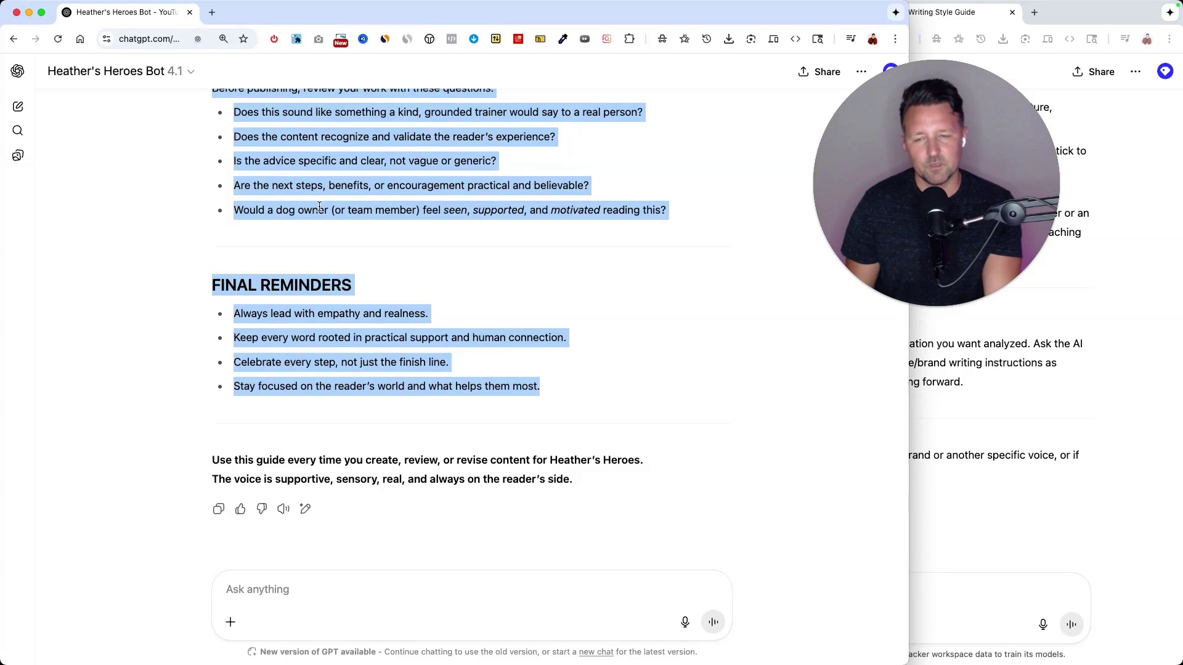
# Highlight the guide's mindset check and final reminders sections, then clear the selection
pyautogui.click(502, 117)
pyautogui.scroll(2, 499, 138)
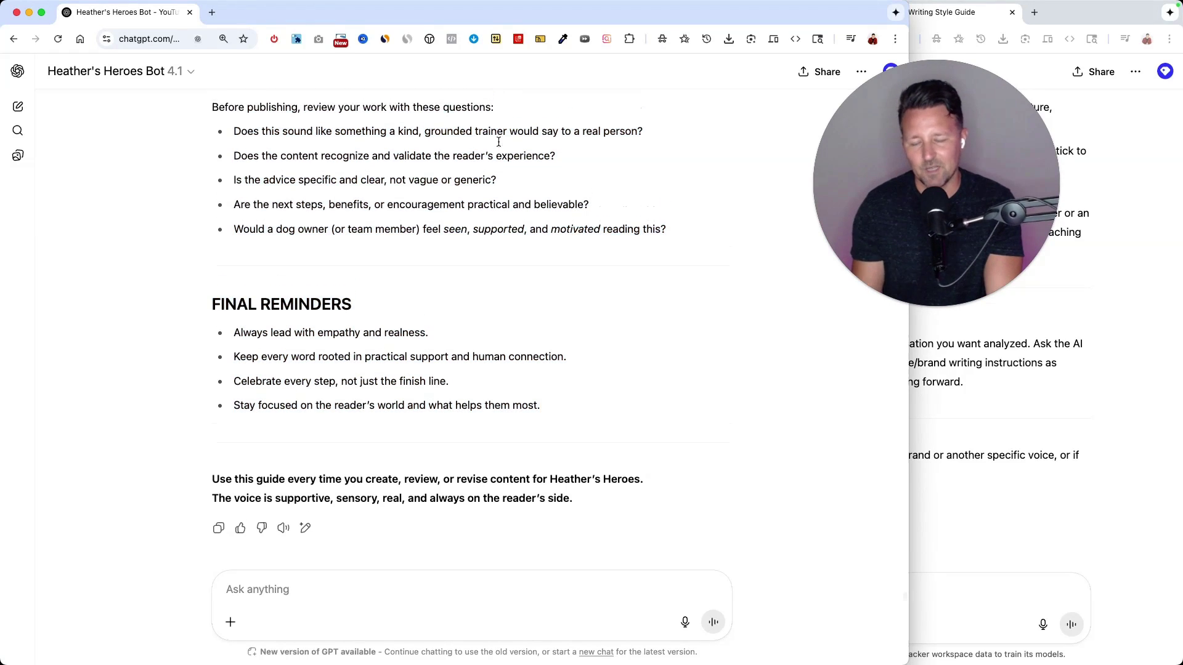
pyautogui.moveTo(562, 408); pyautogui.dragTo(204, 139)
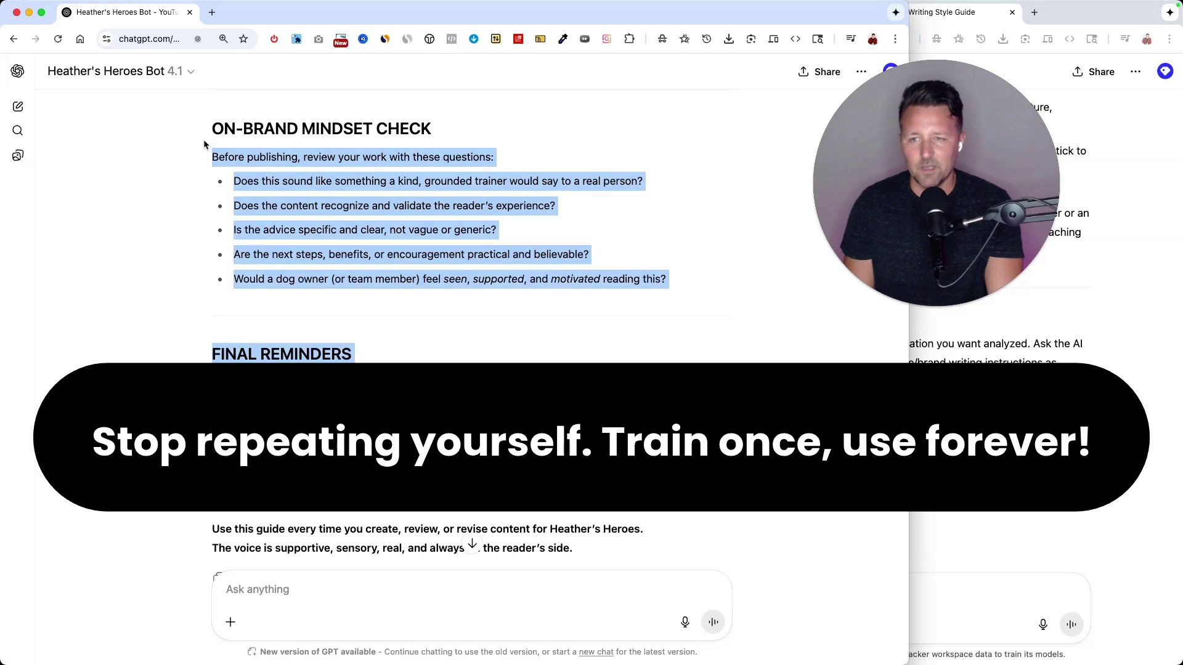
pyautogui.click(301, 199)
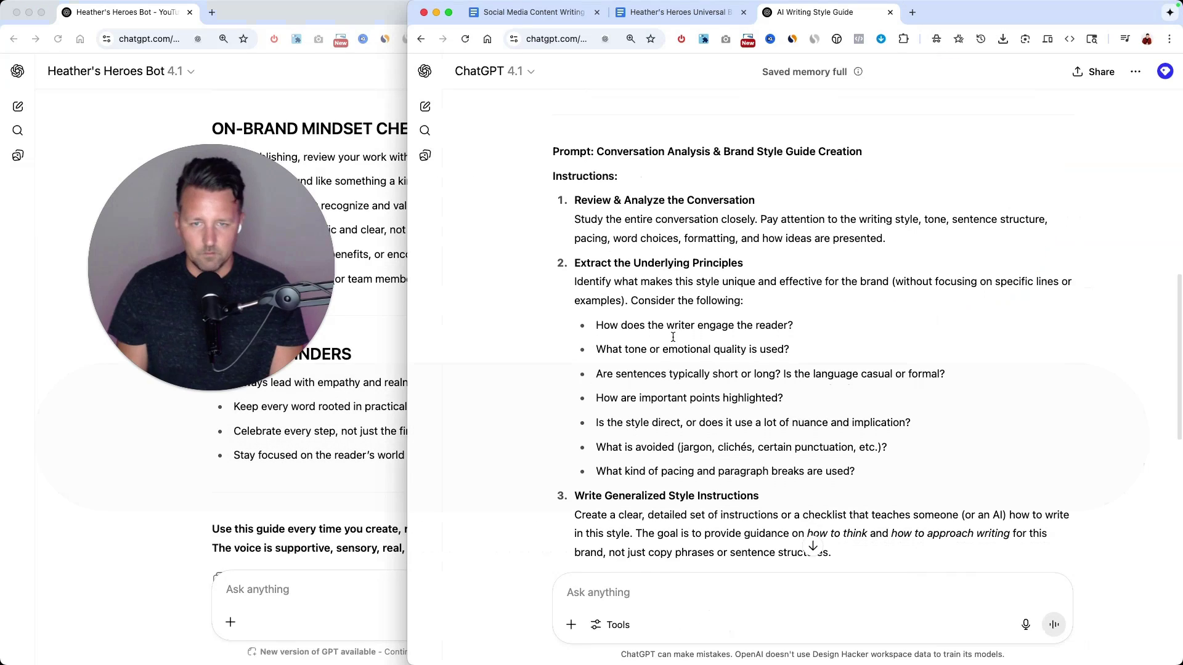
pyautogui.scroll(-1, 673, 337)
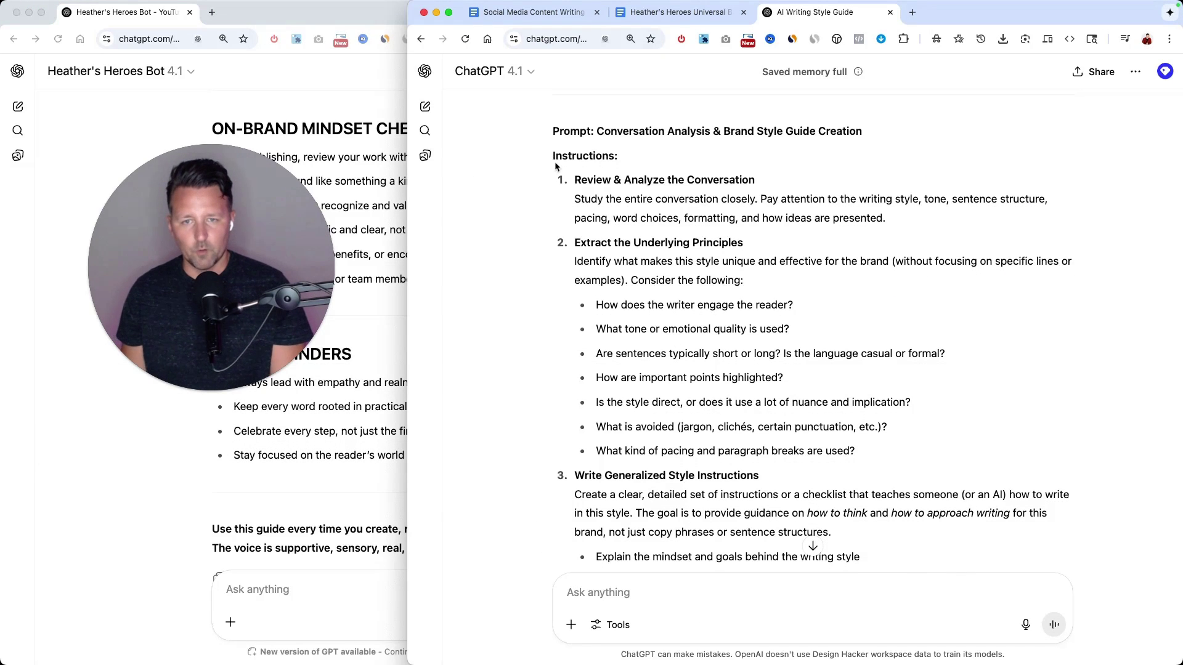
# Select the analysis prompt and its title 'Conversation Analysis & Brand Style Guide Creation'
pyautogui.moveTo(553, 133); pyautogui.dragTo(871, 471)
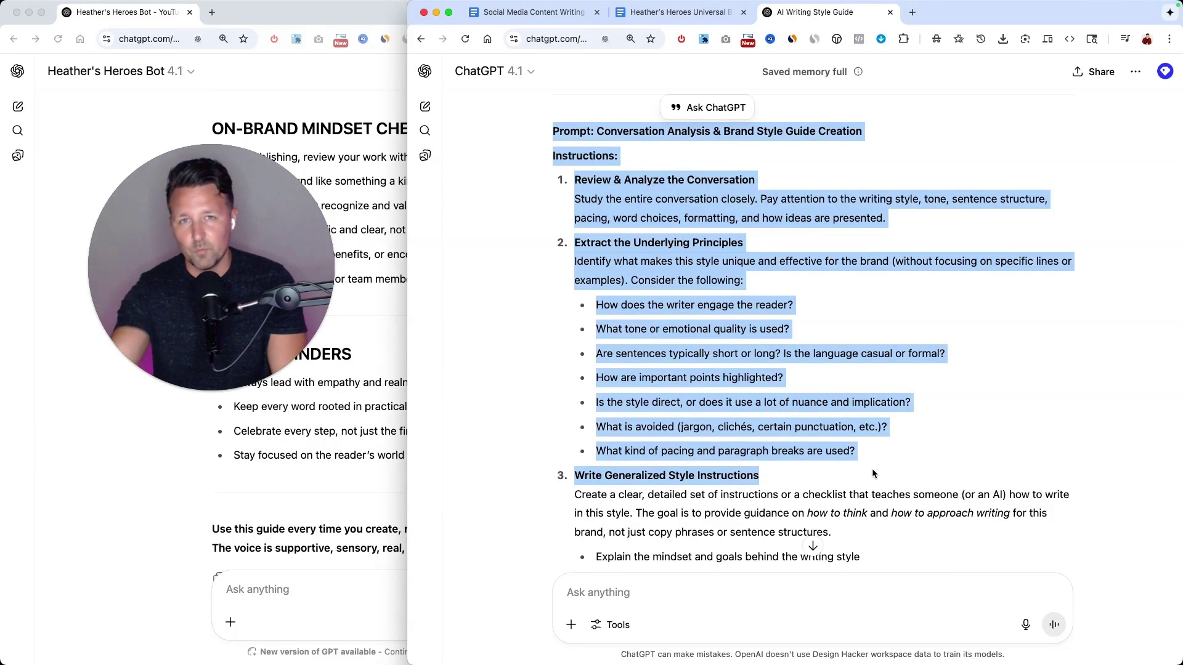
pyautogui.click(871, 468)
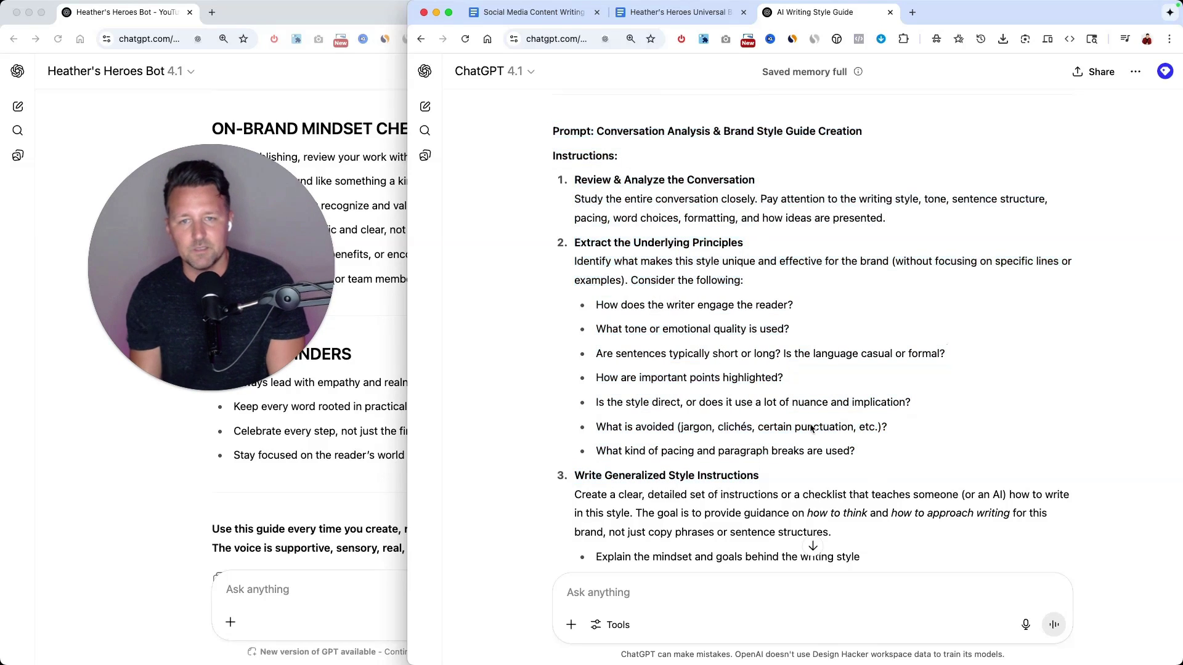
pyautogui.moveTo(595, 130); pyautogui.dragTo(875, 135)
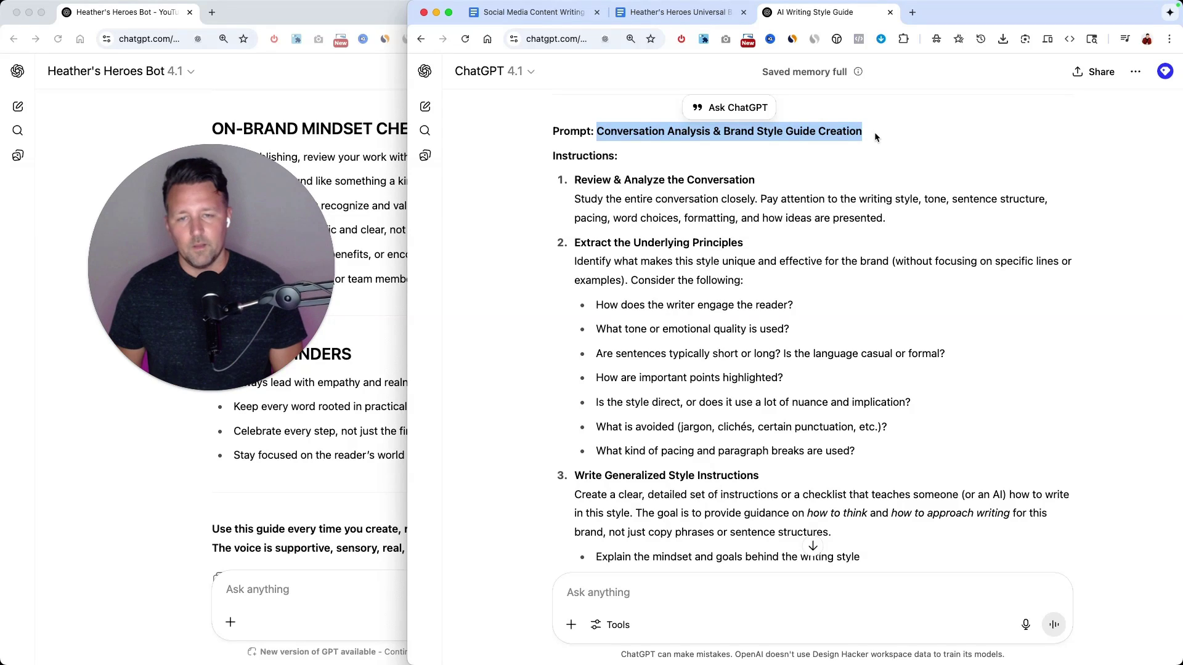
# Select all text in the Heather's Heroes Bot chat, then return to the AI Writing Style Guide chat
pyautogui.click(324, 408)
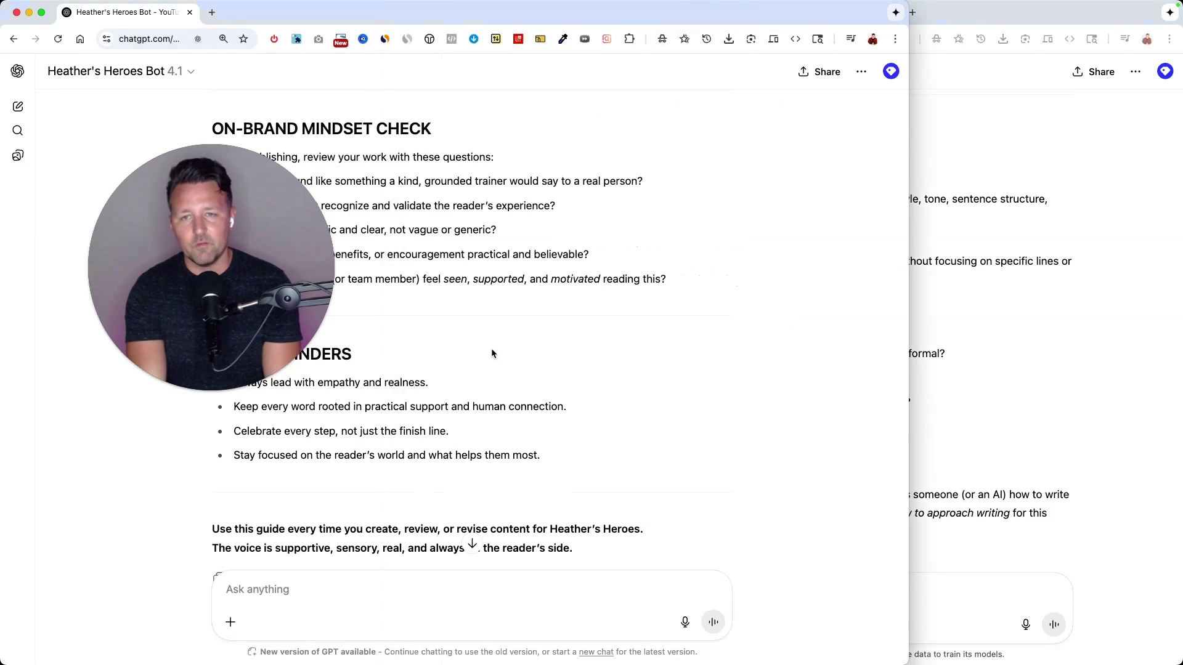
pyautogui.press('super+a')
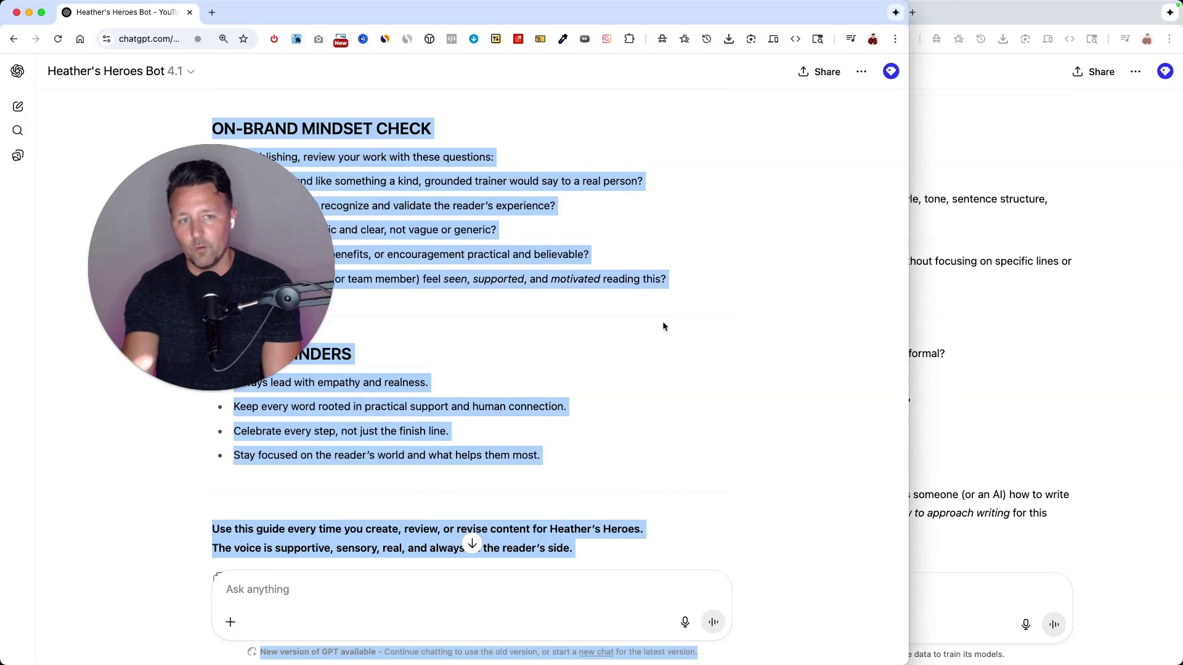
pyautogui.click(919, 302)
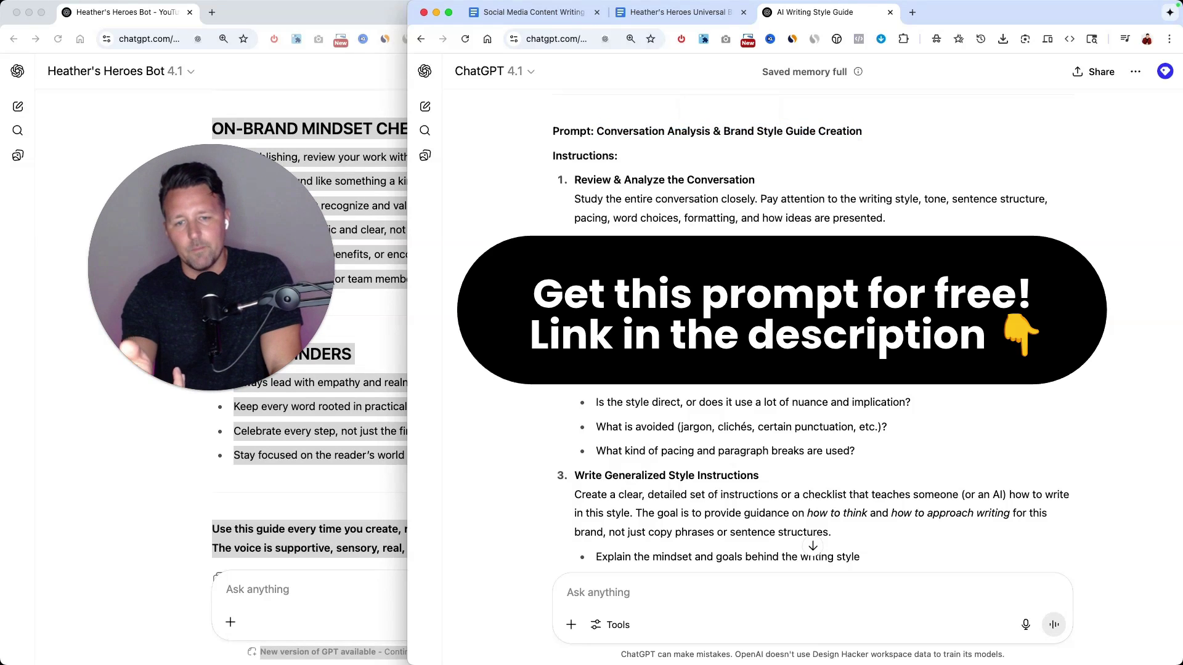
# Open the Social Media Content Writing Guide document and place the caret after its title
pyautogui.scroll(4, 812, 345)
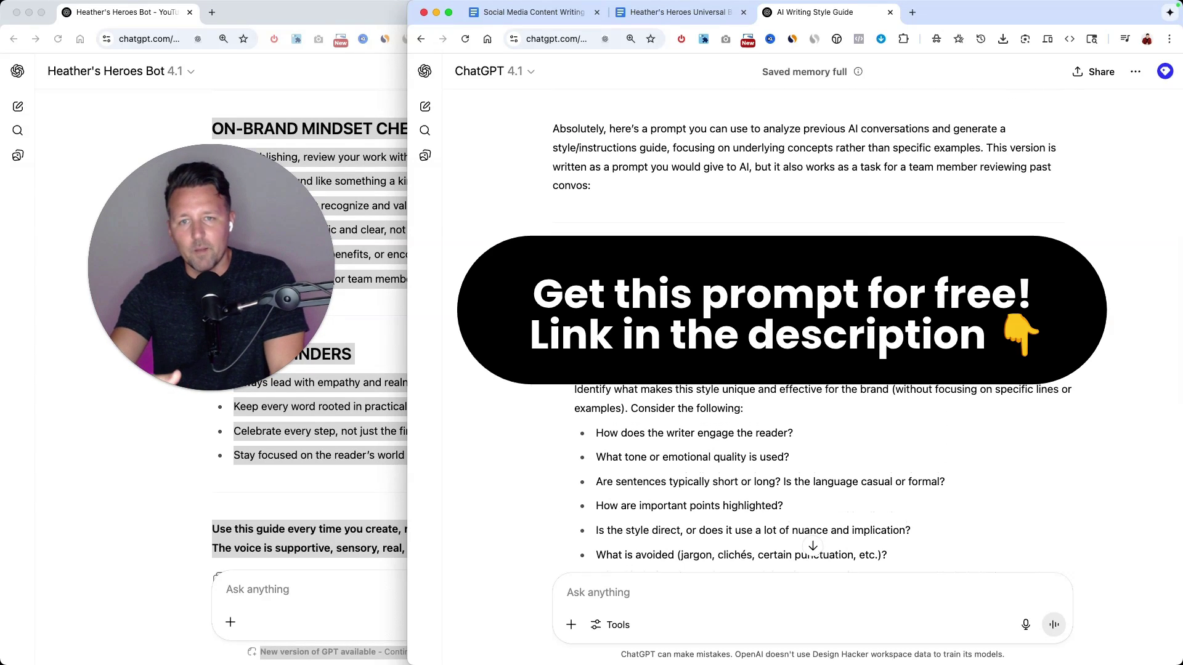
pyautogui.click(565, 13)
pyautogui.click(726, 229)
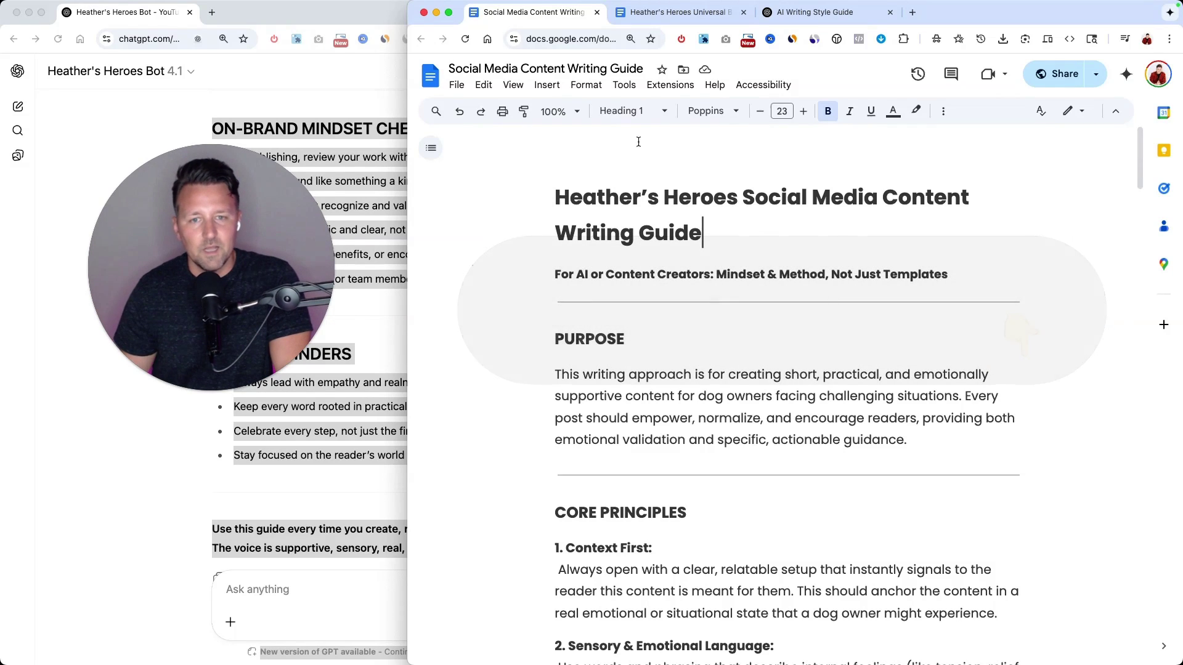
# Switch to the Universal Brand Writing Guide document and scroll to its Formatting for All Content Types section
pyautogui.click(657, 13)
pyautogui.click(654, 222)
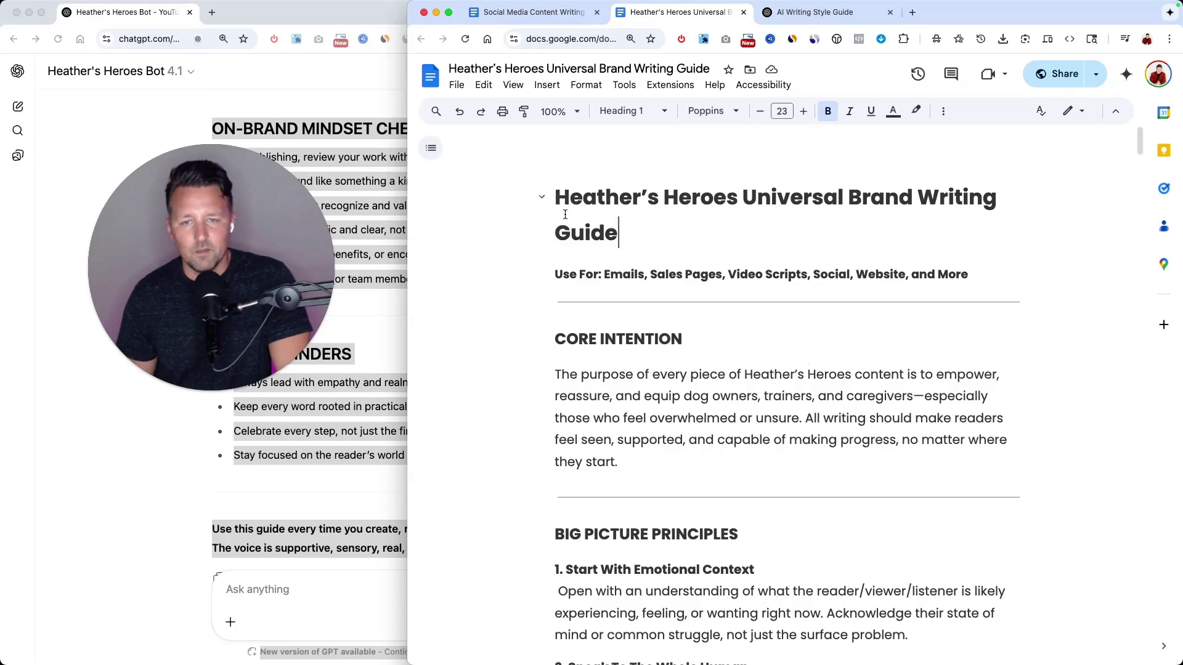
pyautogui.scroll(-10, 665, 335)
pyautogui.scroll(-15, 668, 336)
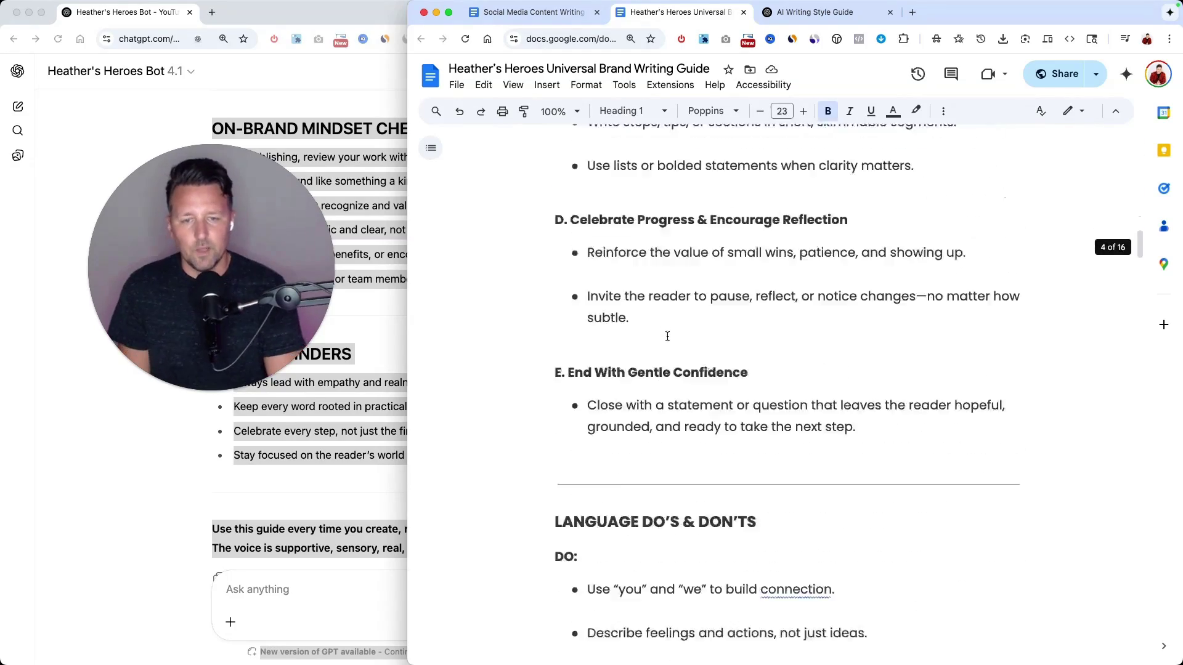
pyautogui.keyDown('shift'); pyautogui.click(671, 358); pyautogui.keyUp('shift')
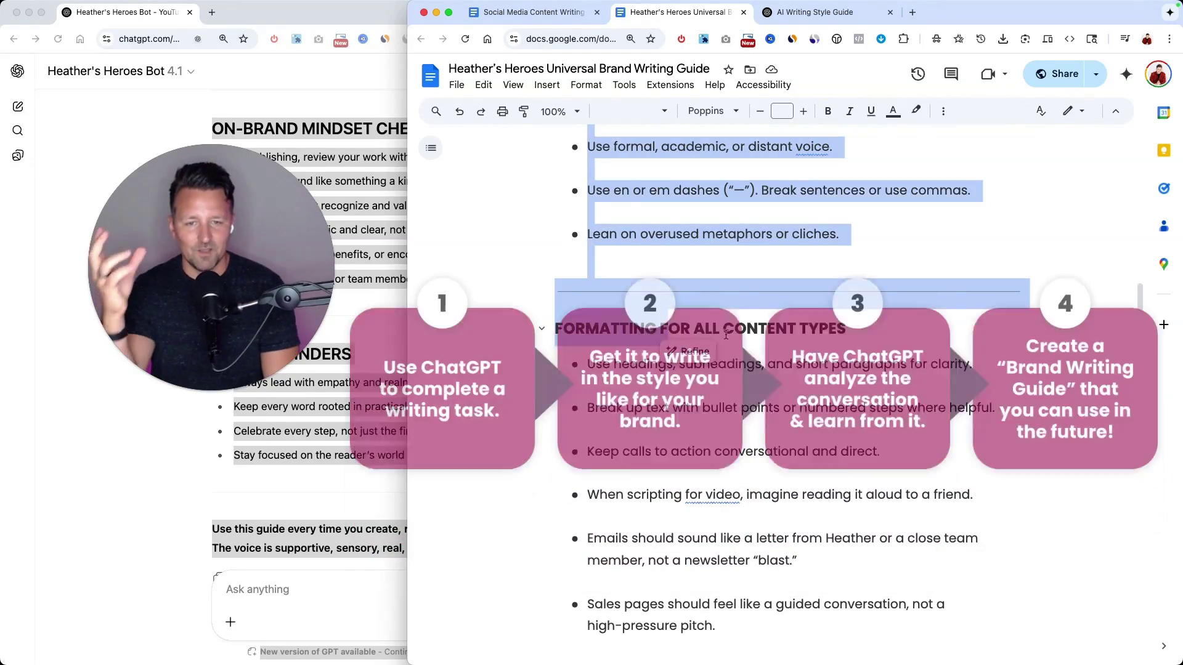
pyautogui.click(757, 325)
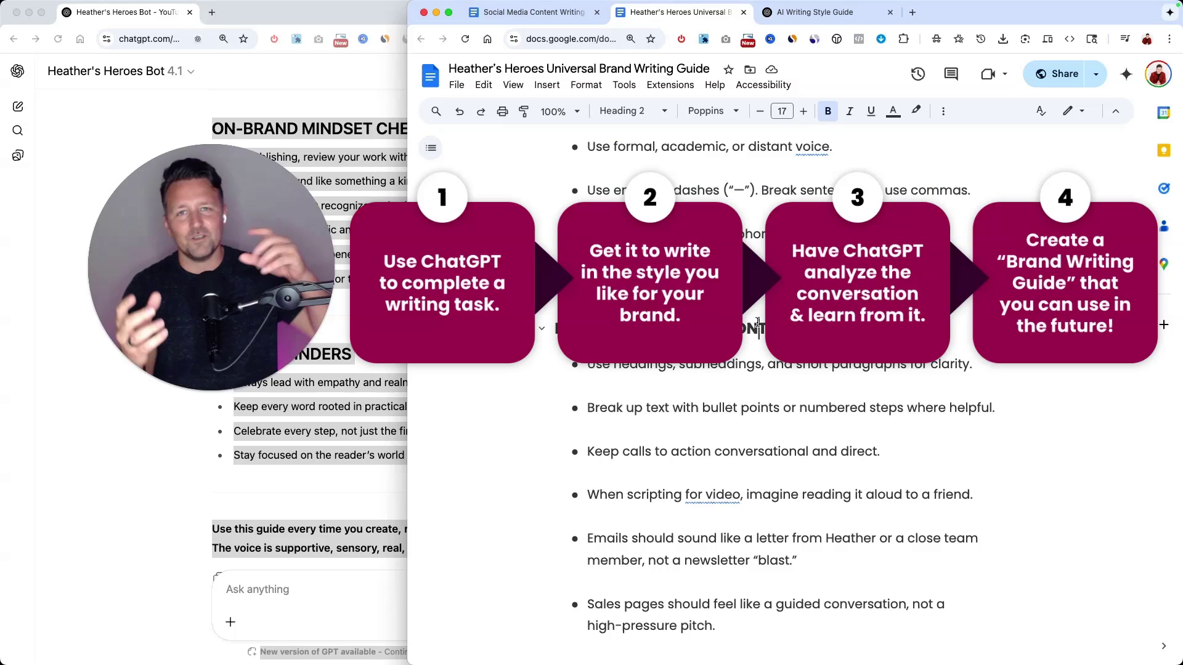